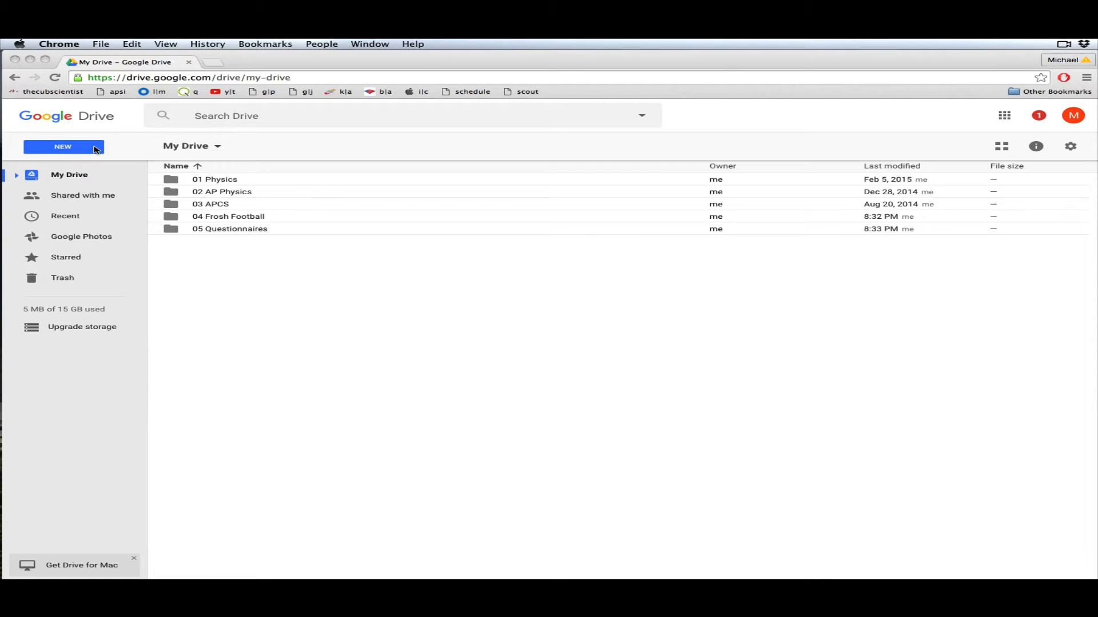
Create a new blank Google Sheets spreadsheet from My Drive.
left_click(62, 148)
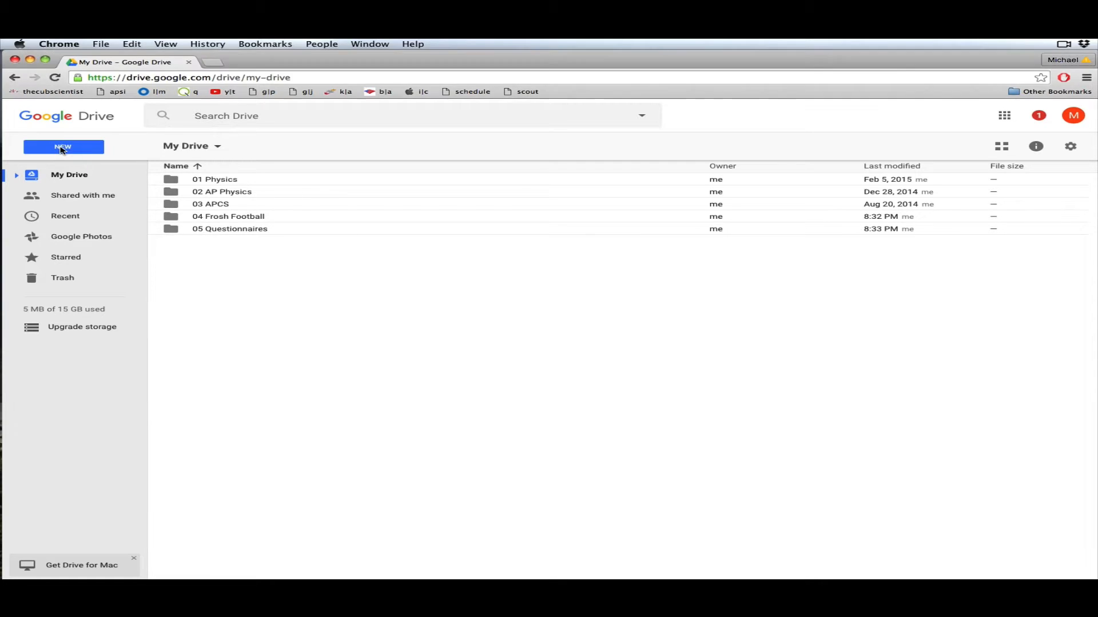
left_click(63, 149)
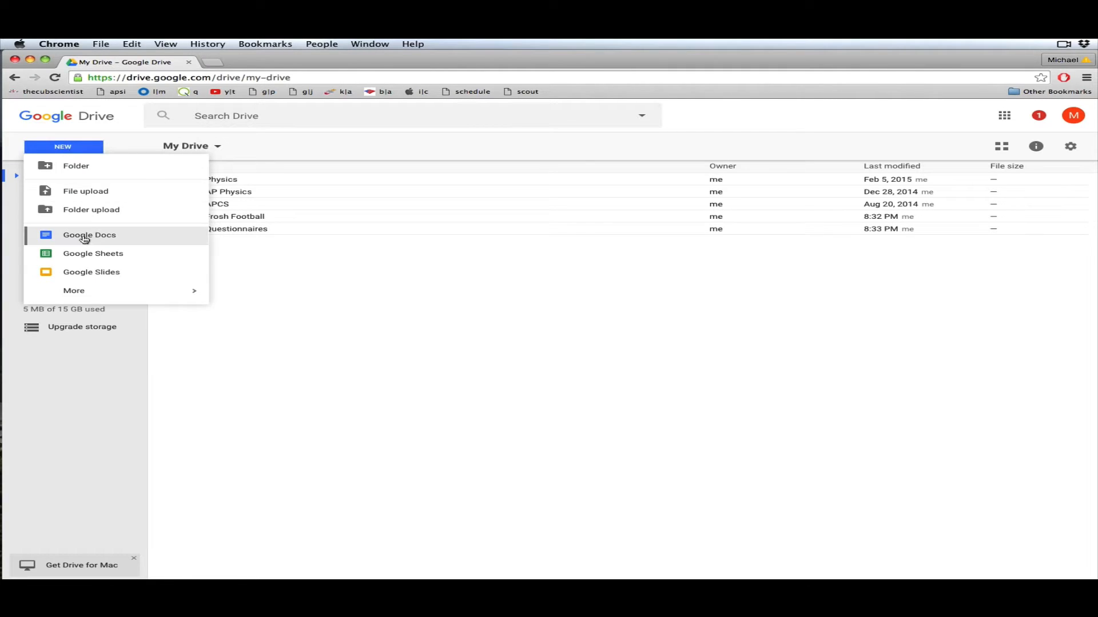
left_click(87, 261)
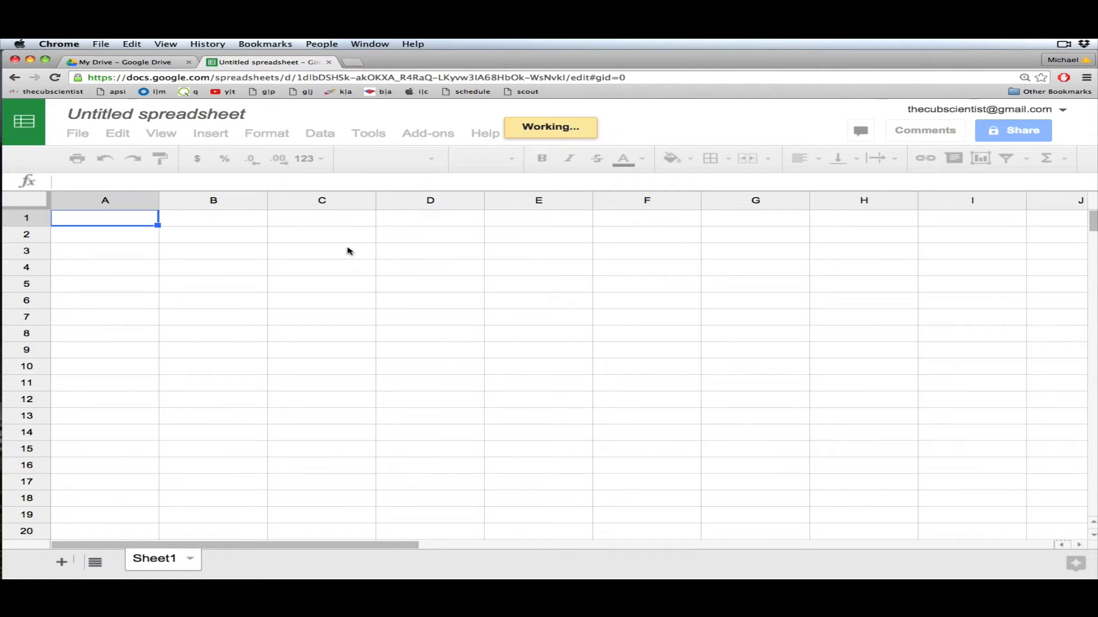
Set the font size of all cells in the sheet to 12.
left_click(347, 251)
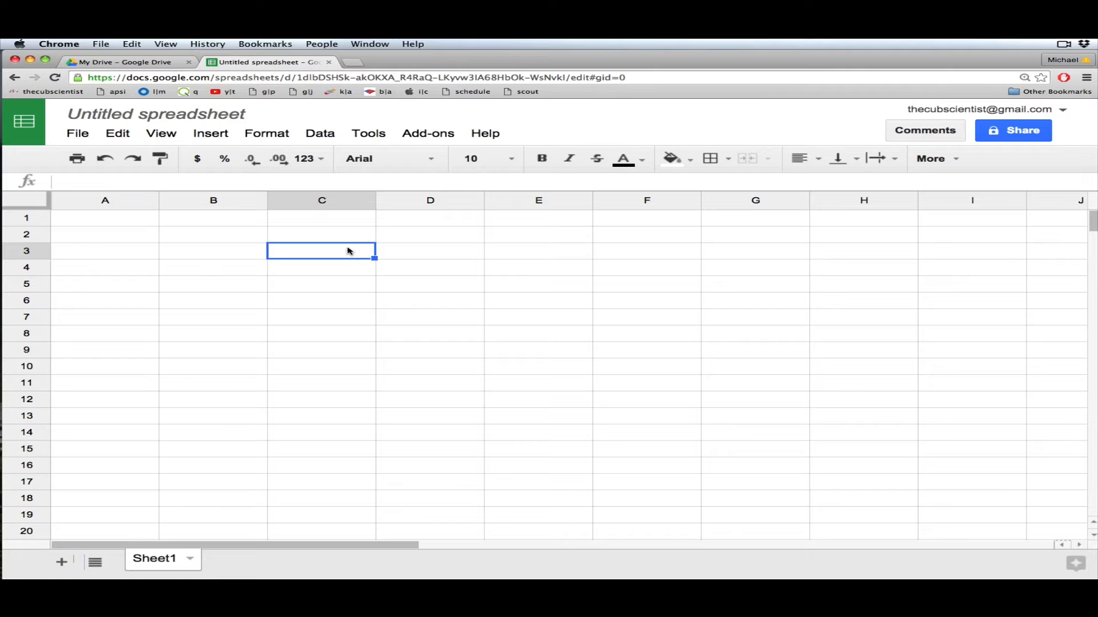
left_click(26, 202)
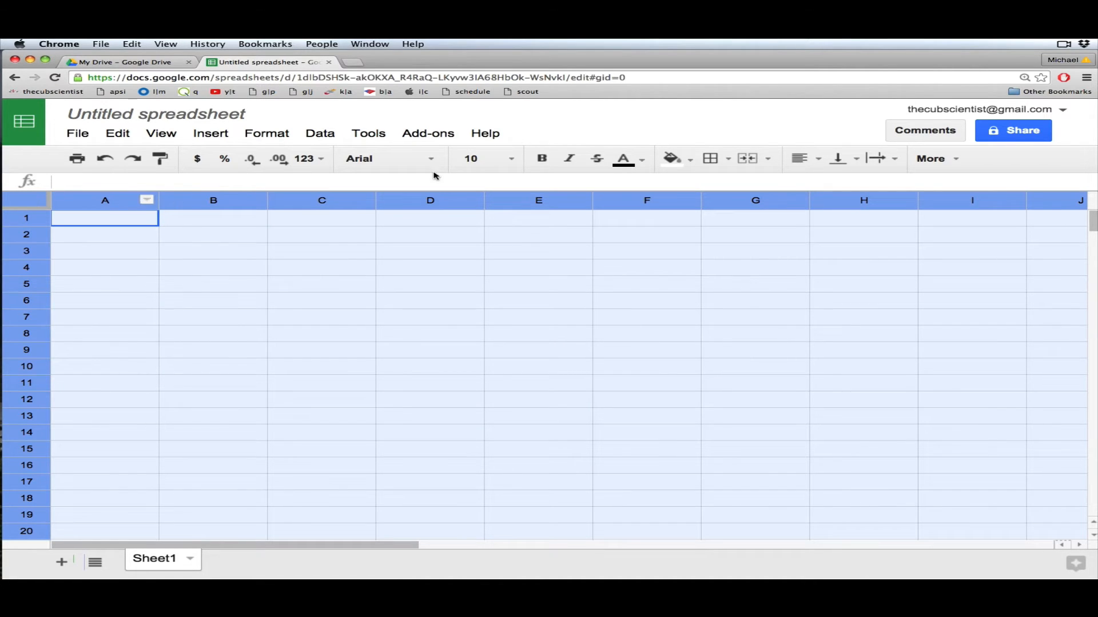
left_click(514, 160)
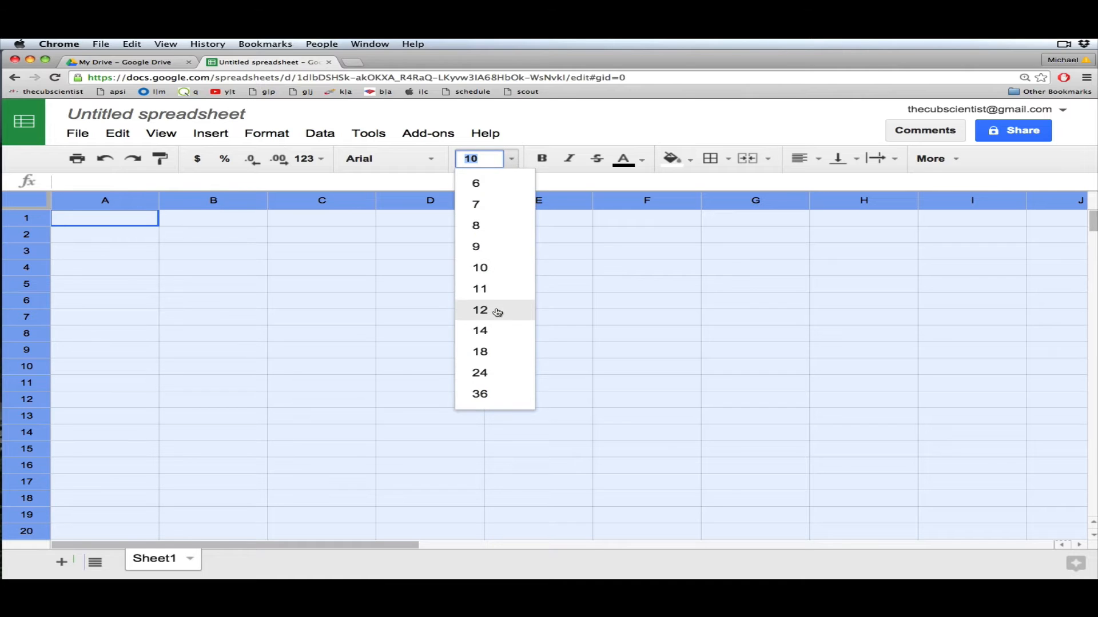
left_click(496, 310)
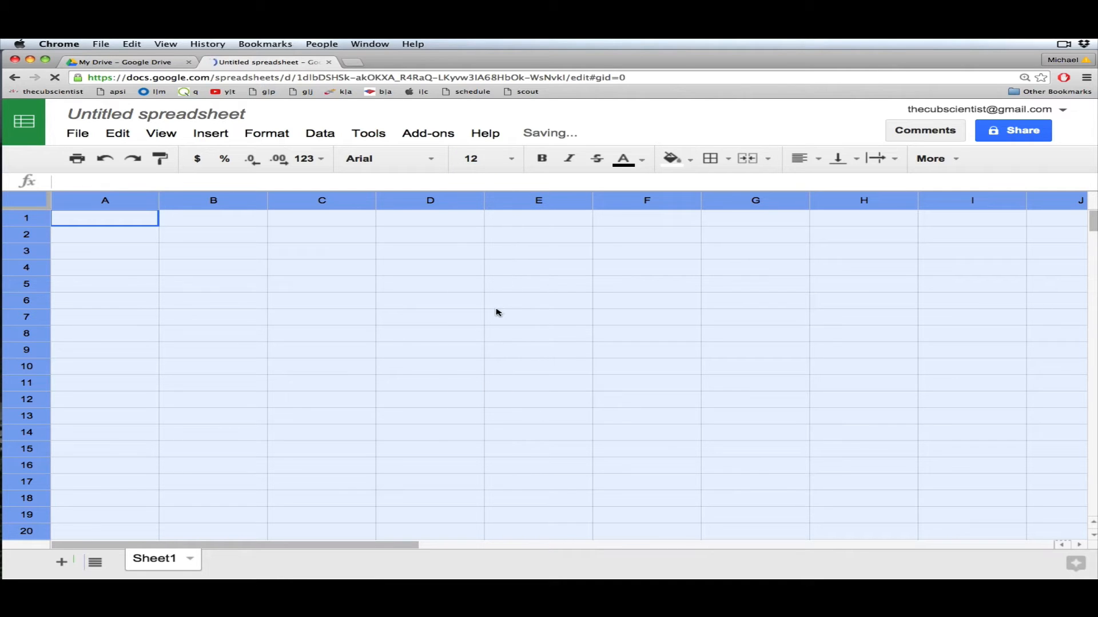
left_click(312, 281)
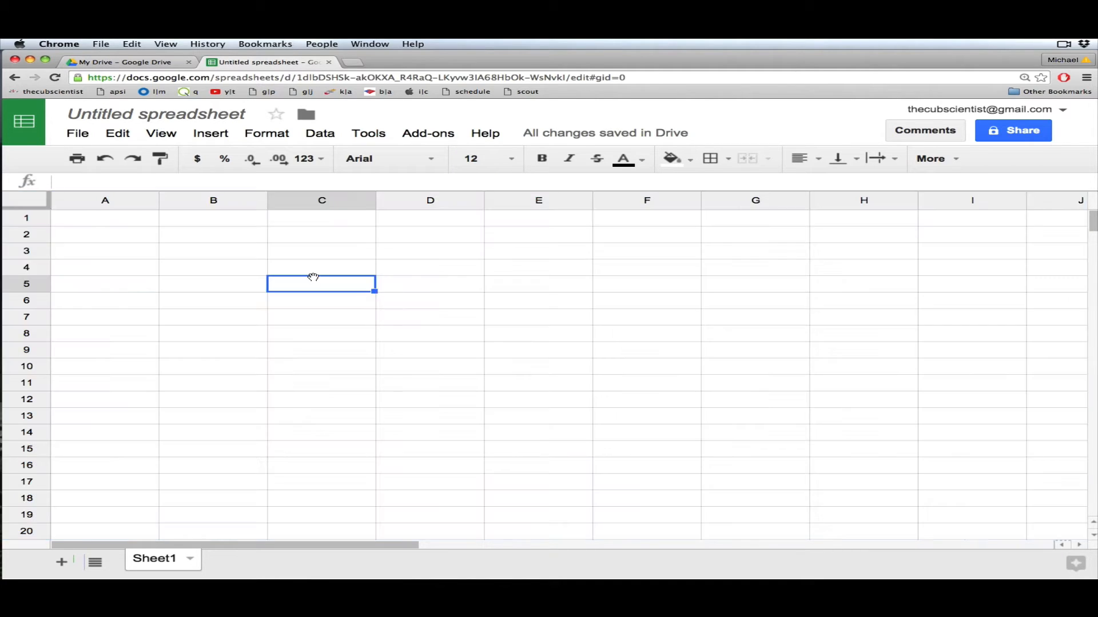
Rename the spreadsheet as "Gauntlet Task 1".
left_click(154, 115)
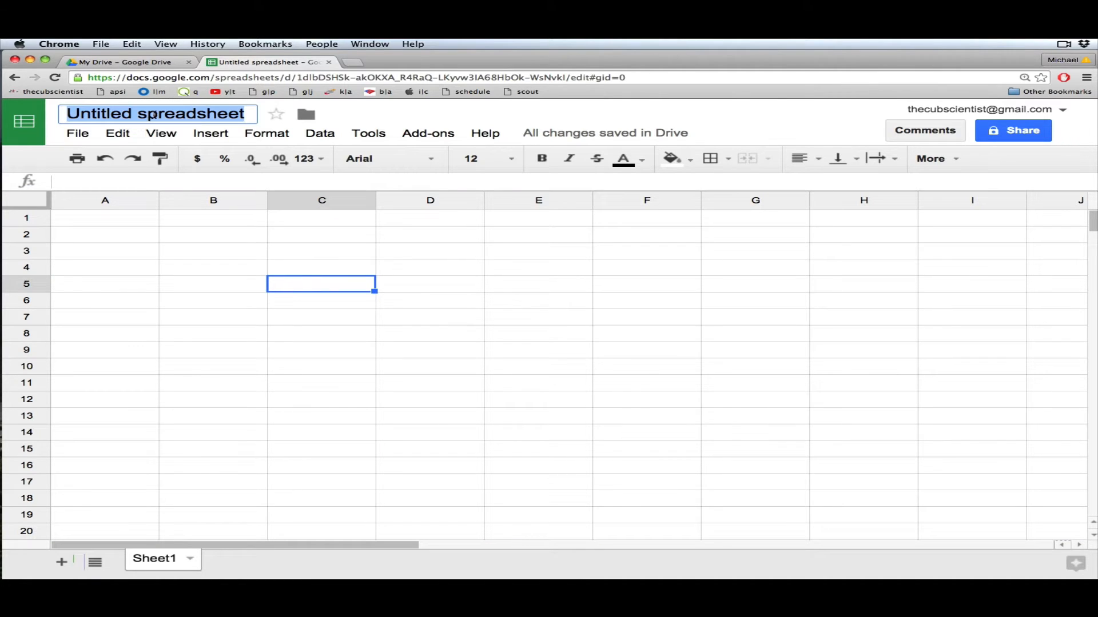
type("G")
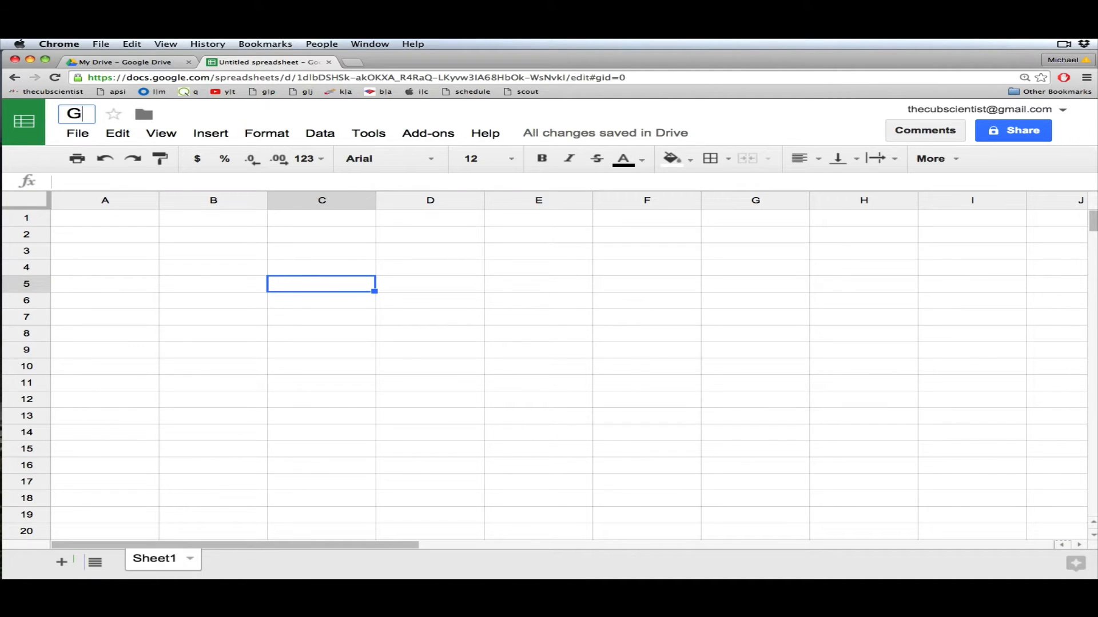
type("aunt")
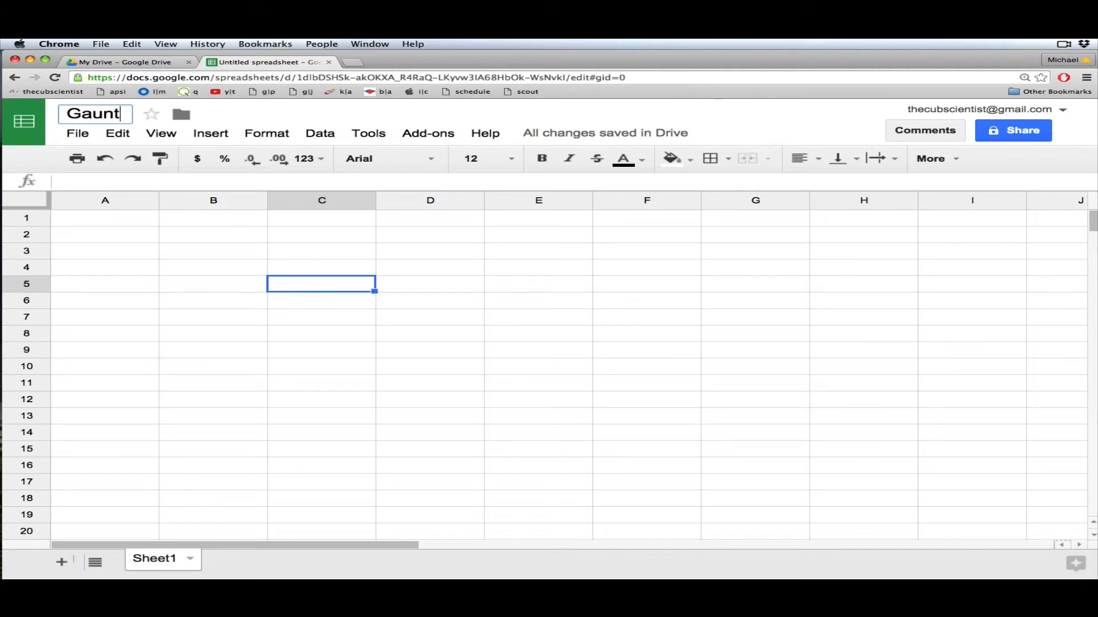
type("let Task 1")
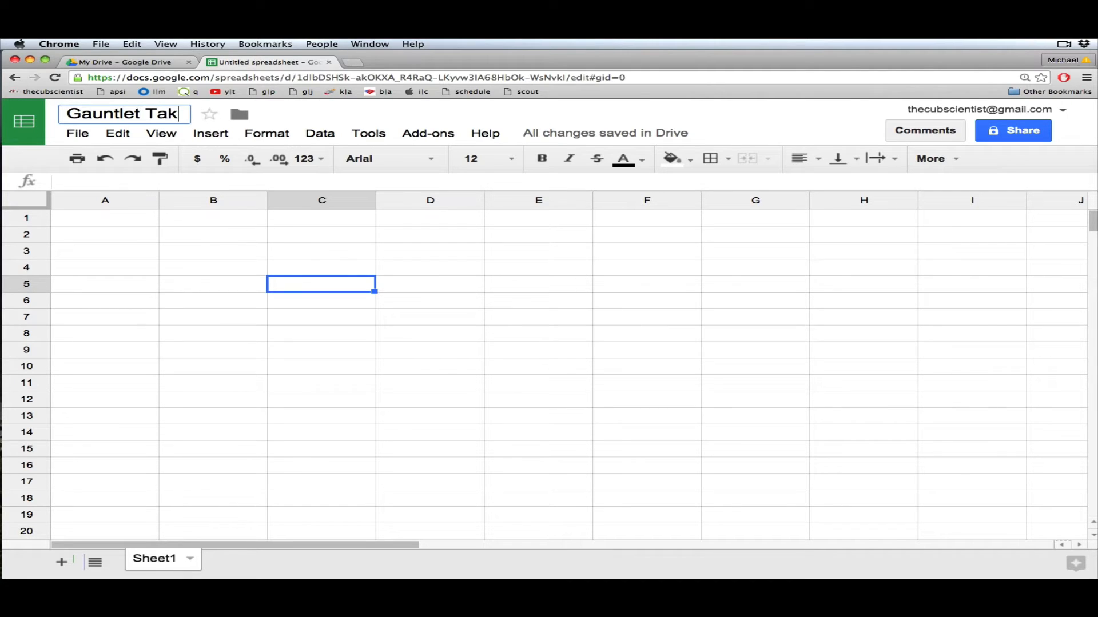
left_click(236, 284)
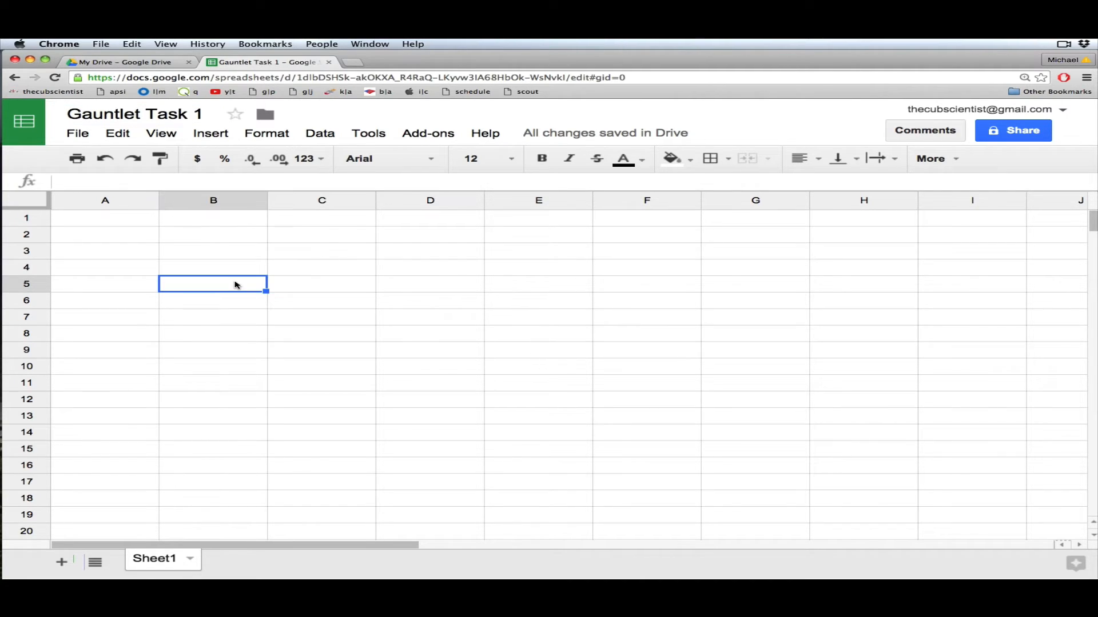
Enter the title Gauntlet Task 1 - "Usain Bolt" in cell B2.
left_click(220, 241)
type("Ga")
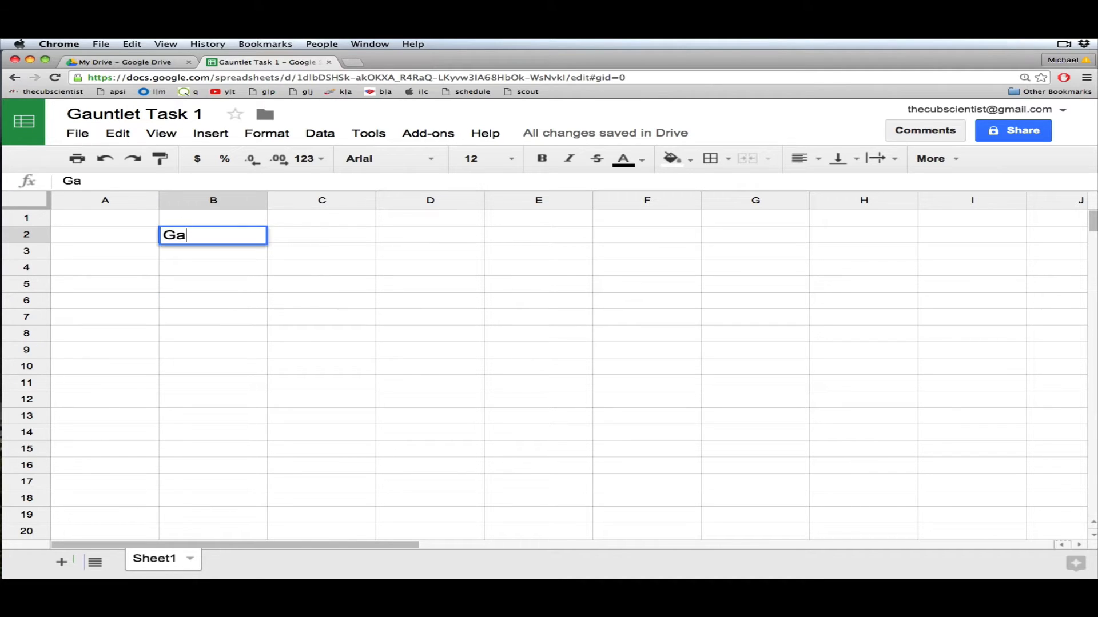
type("untlet T")
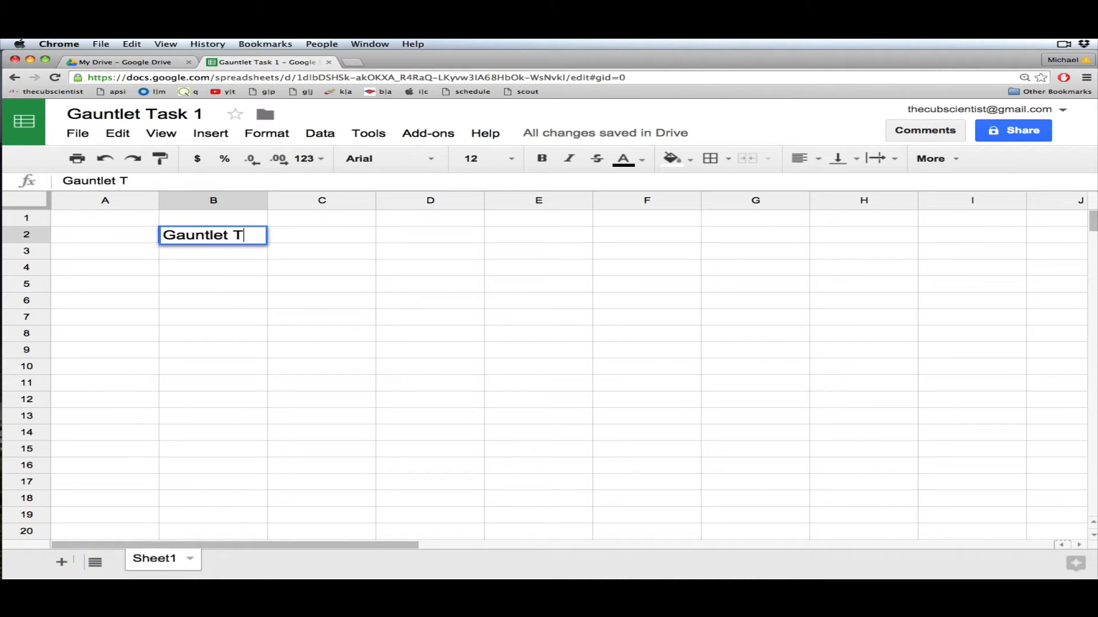
type("ask 1 -")
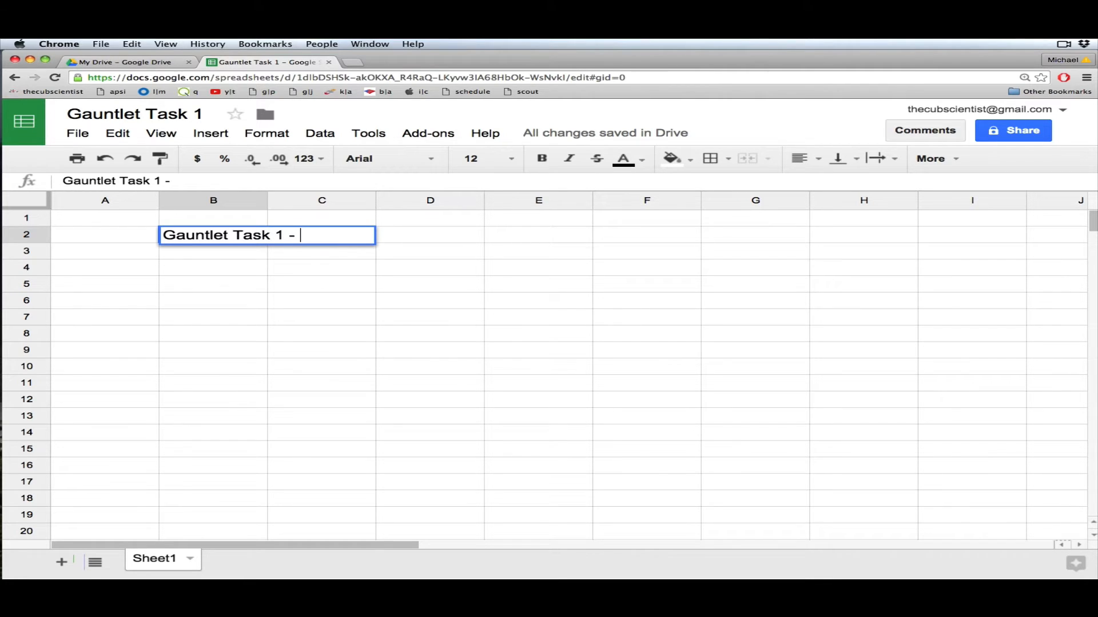
type(" \"Usain ")
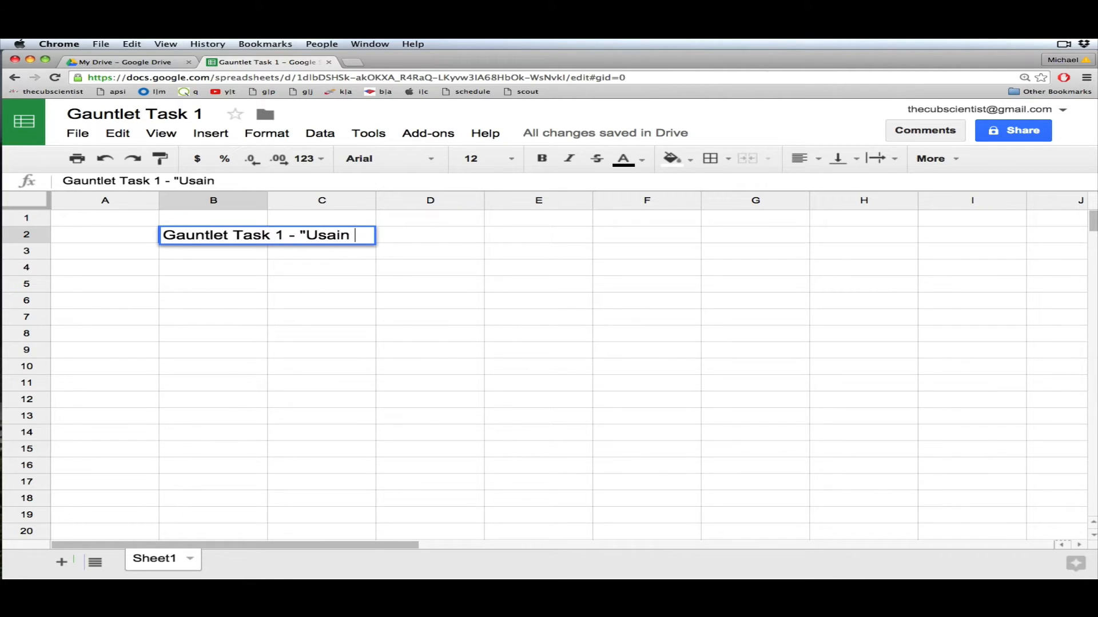
type("Bolt\"")
key("Return")
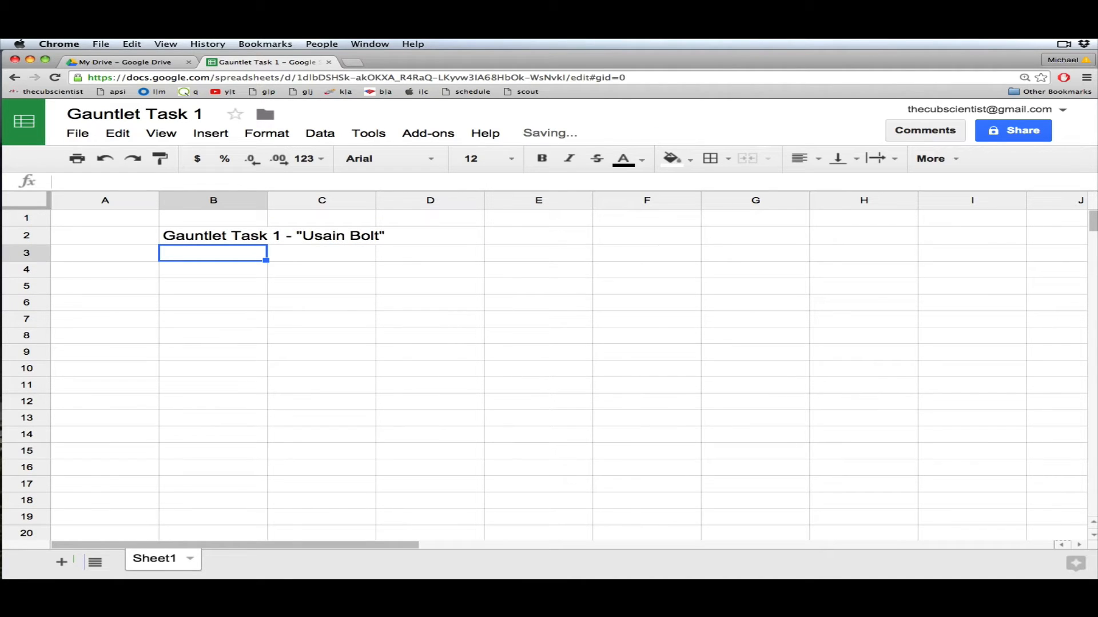
Enter the author's surname followed by a comma in cell B3 and the heading "1. Input Section" in B5.
type("Lew,")
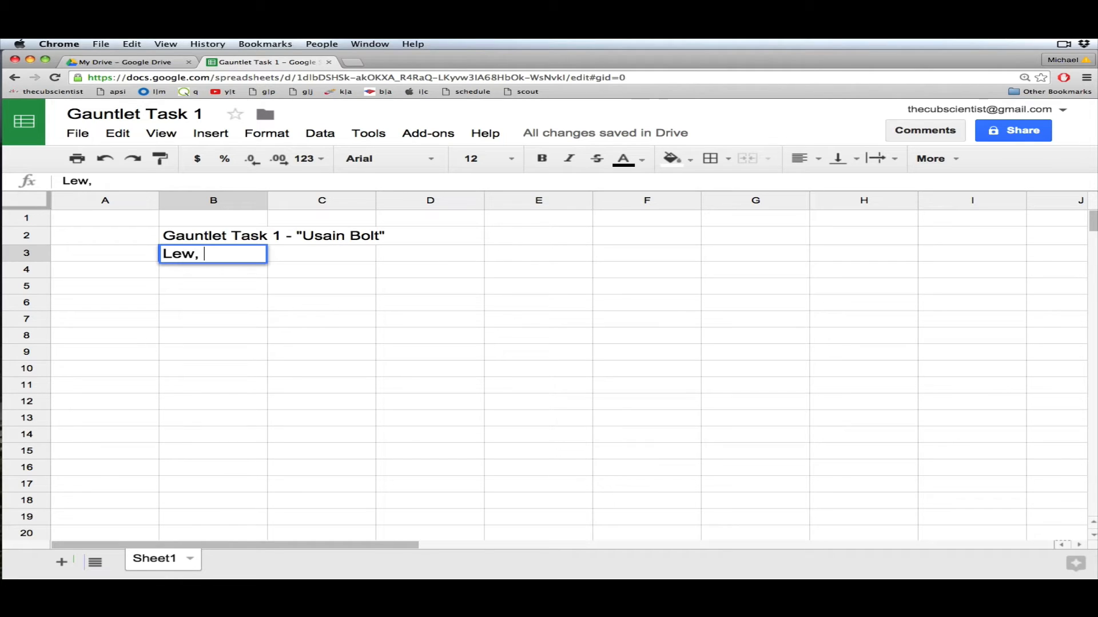
key("Return")
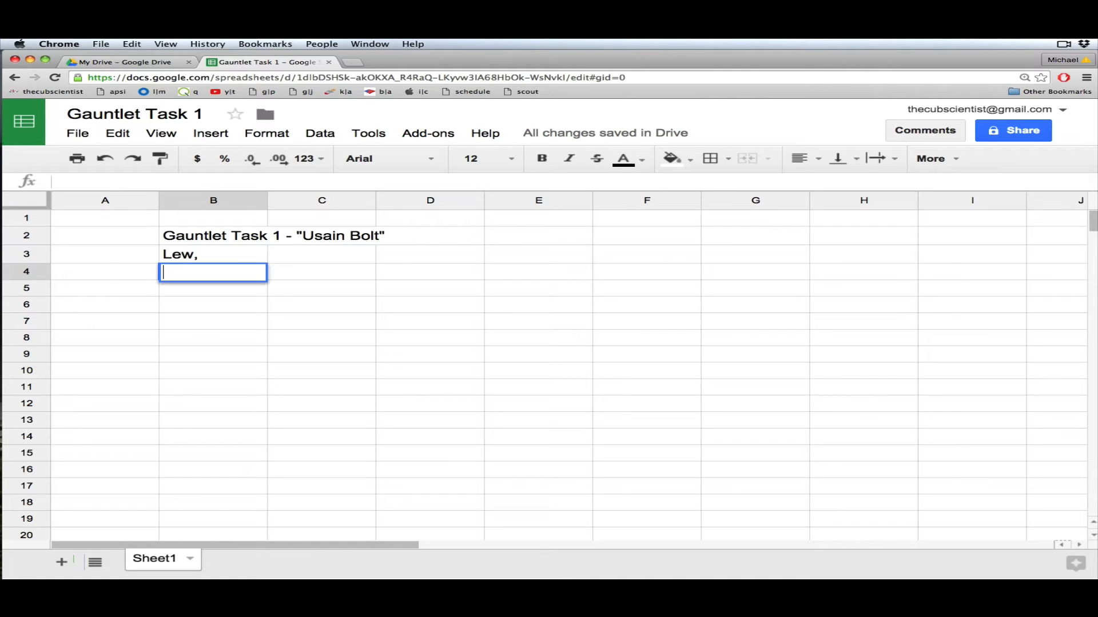
left_click(213, 288)
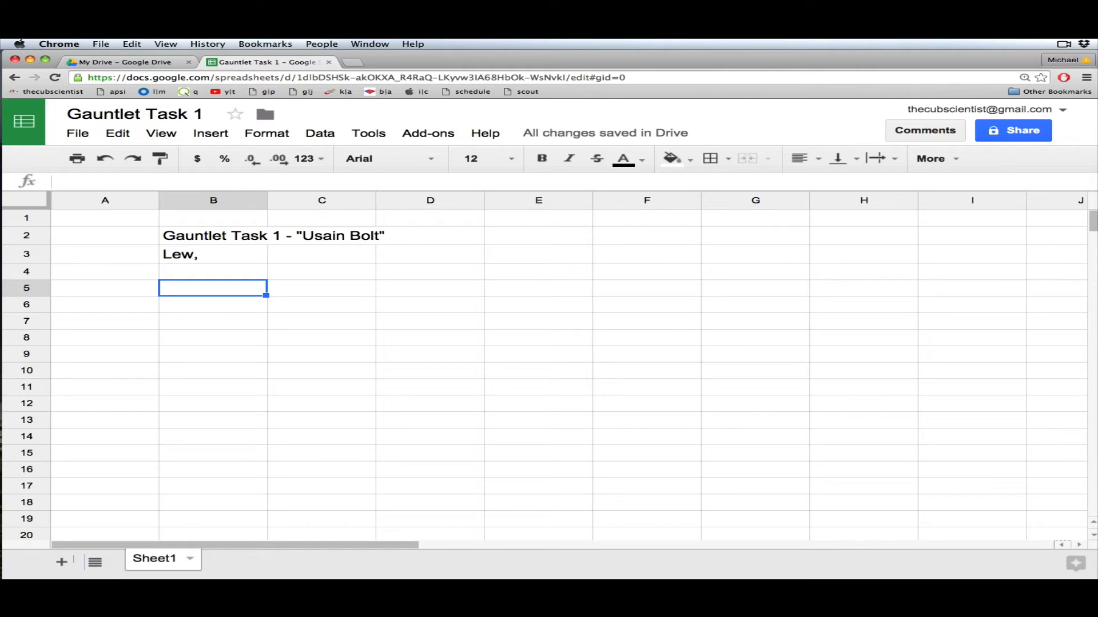
type("1. ")
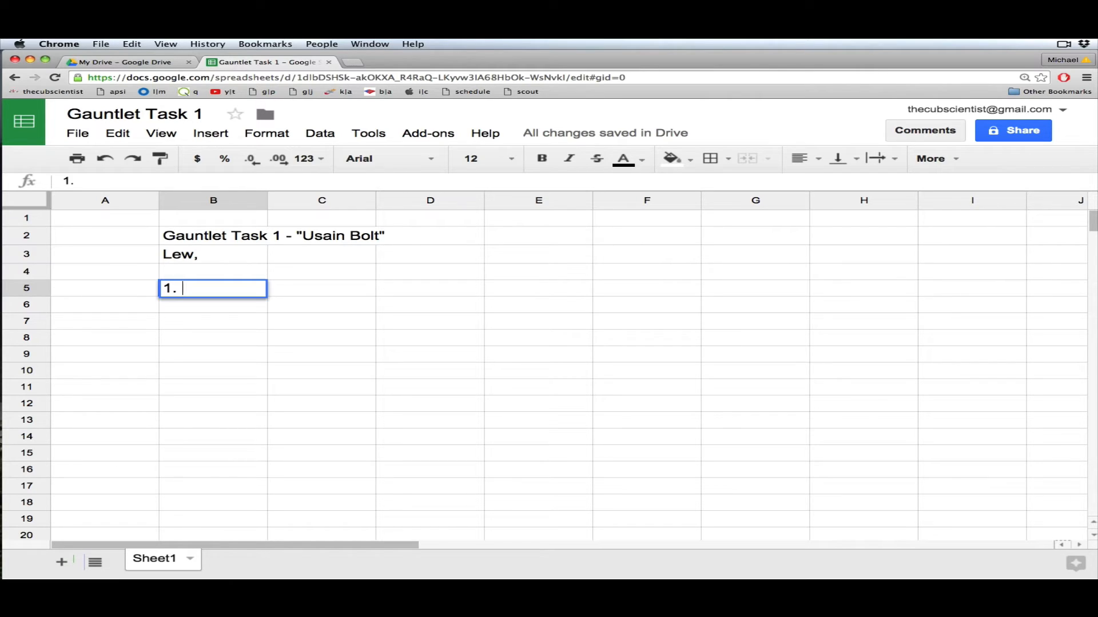
type("Input Section")
key("Return")
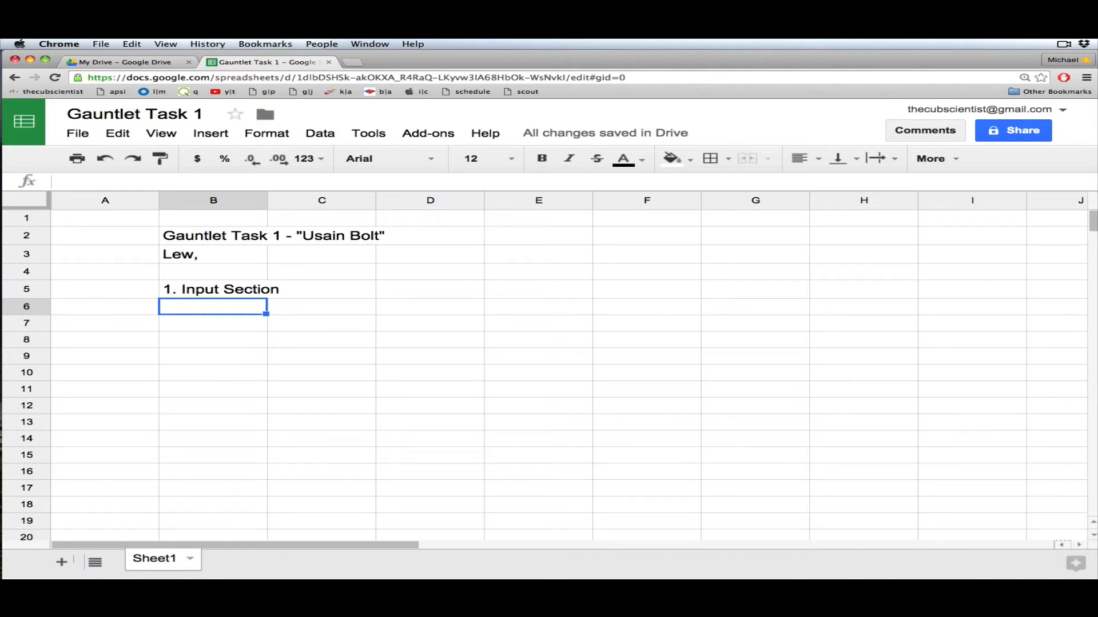
Enter the position labels x0 in cell B6 and x in cell B7, below the input section heading.
type("x0")
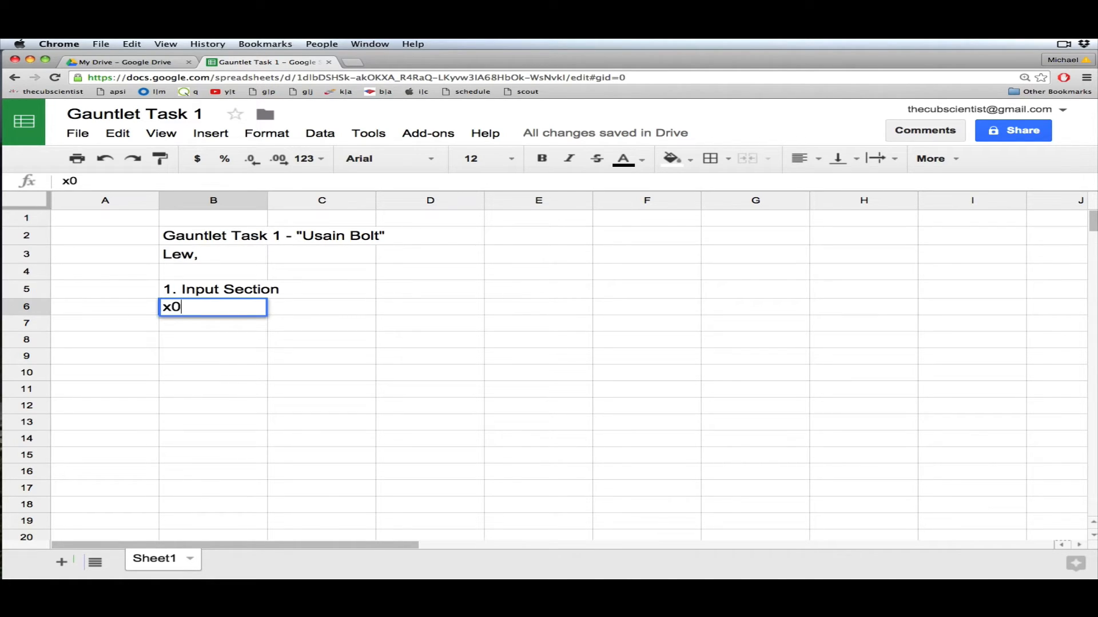
key("Return")
type("x0")
key("Return")
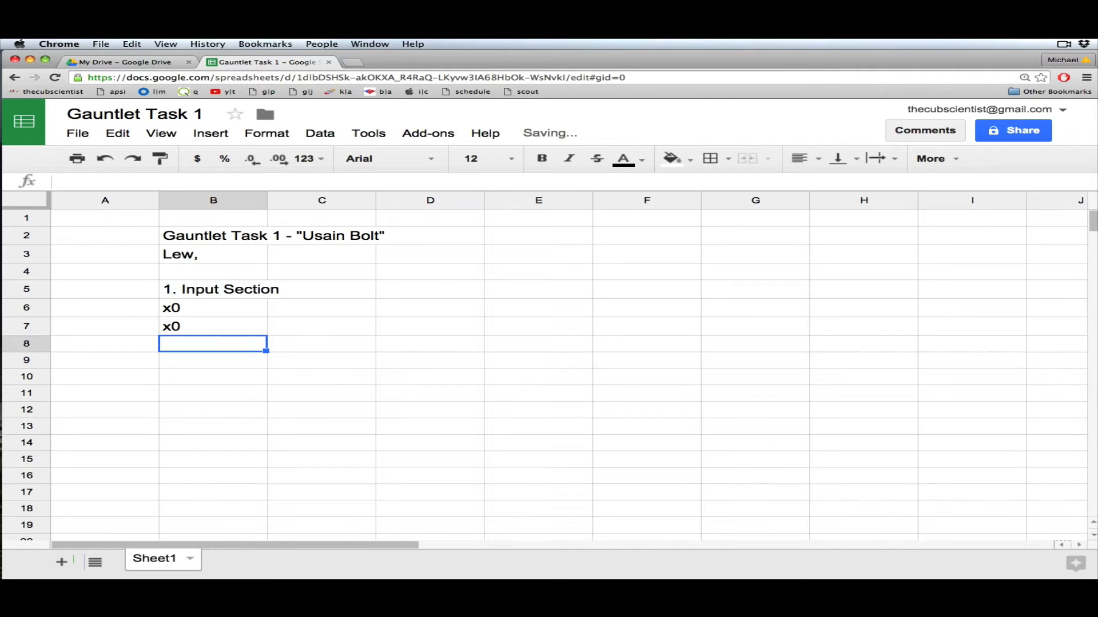
key("Up")
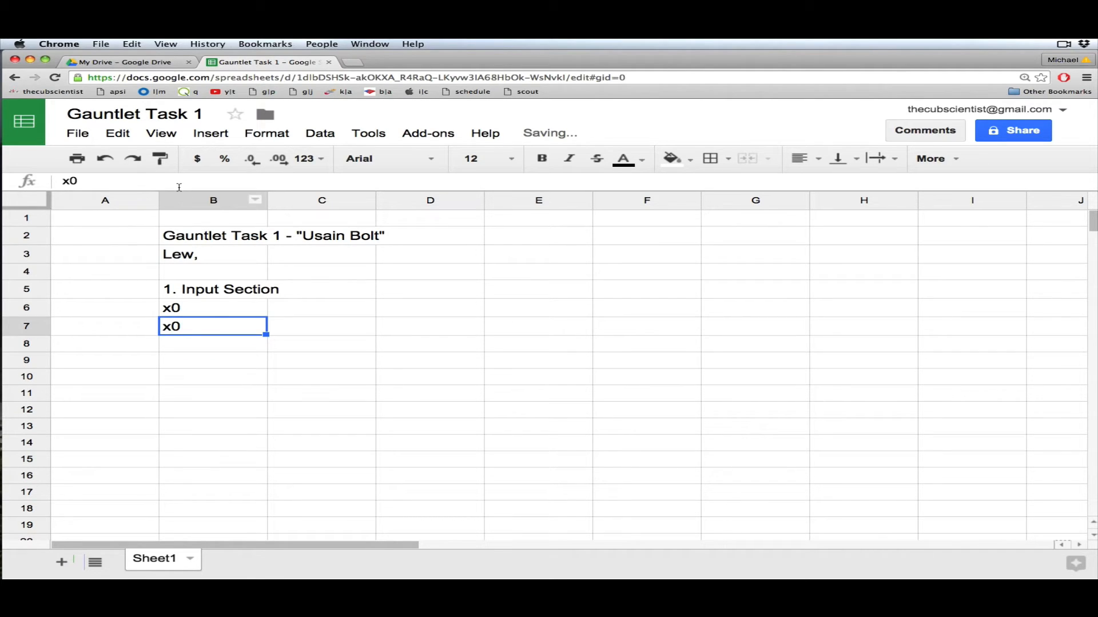
type("x")
key("Return")
Enter the variable labels v0, v, a and t in cells B8 to B11.
type("v")
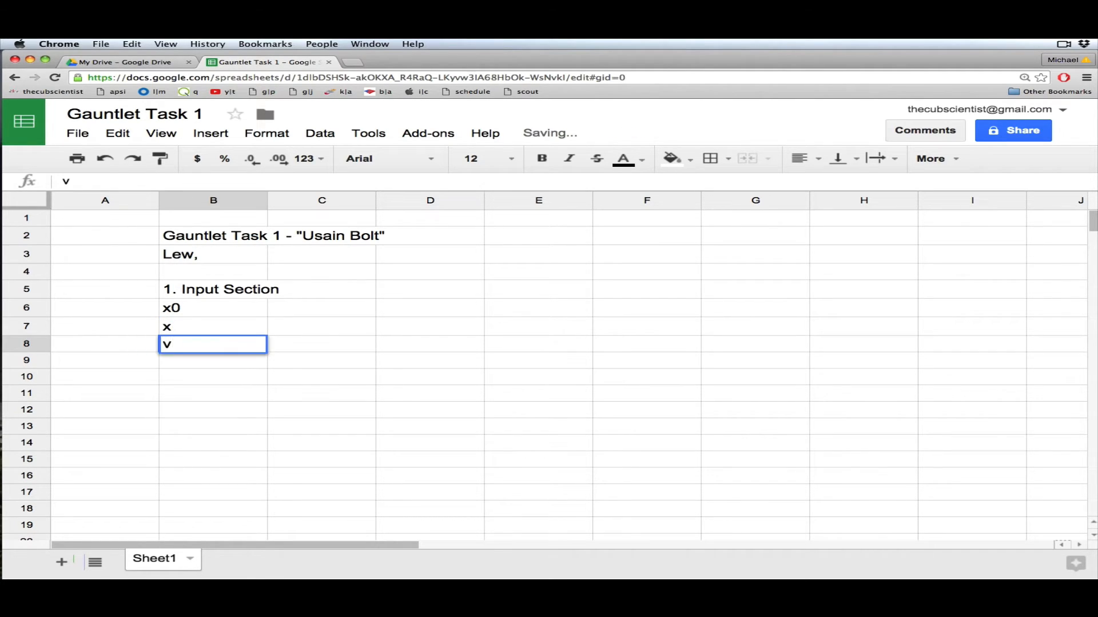
type("0")
key("Return")
type("v")
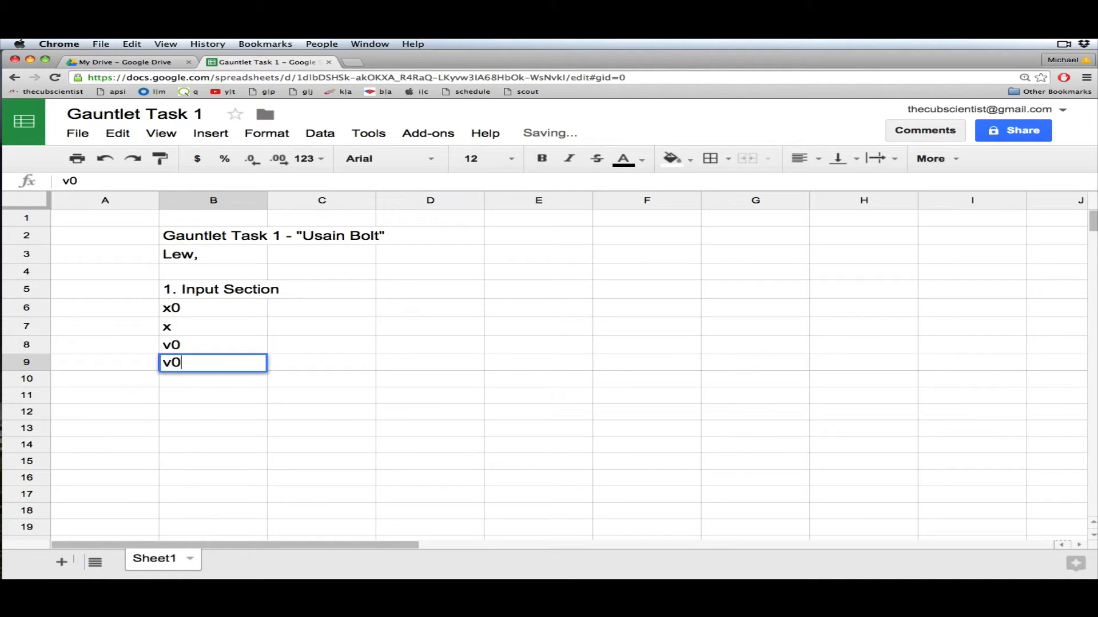
key("Return")
type("a")
key("Return")
type("t")
key("Return")
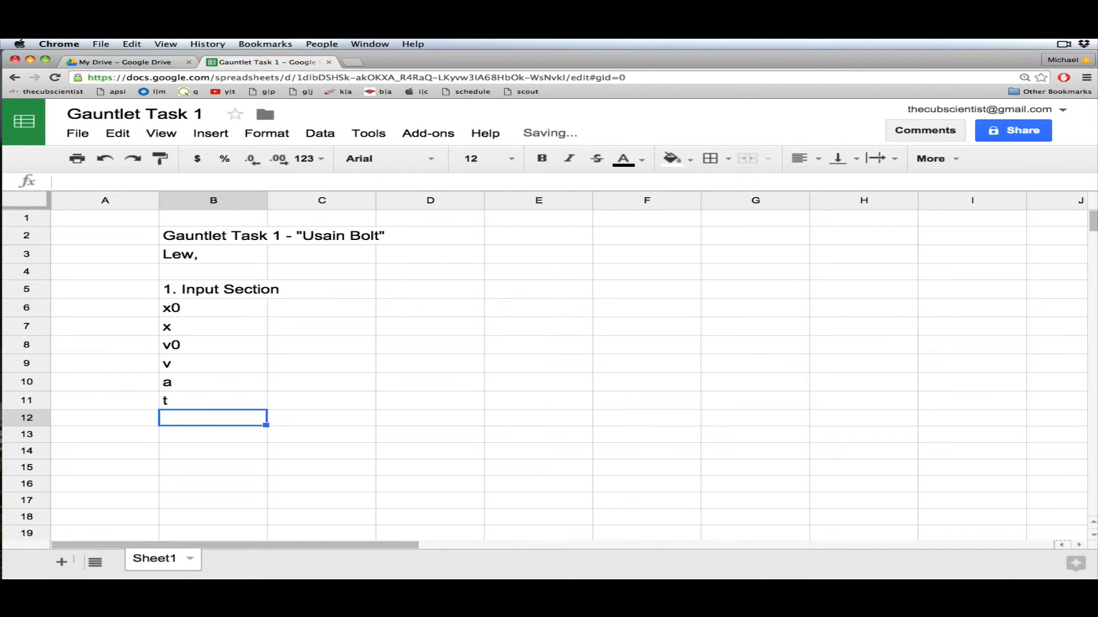
Enter the values 0, 1, 2, 5 and 6 in cells C6 to C10 for x0, x, v0, v and a.
left_click(314, 313)
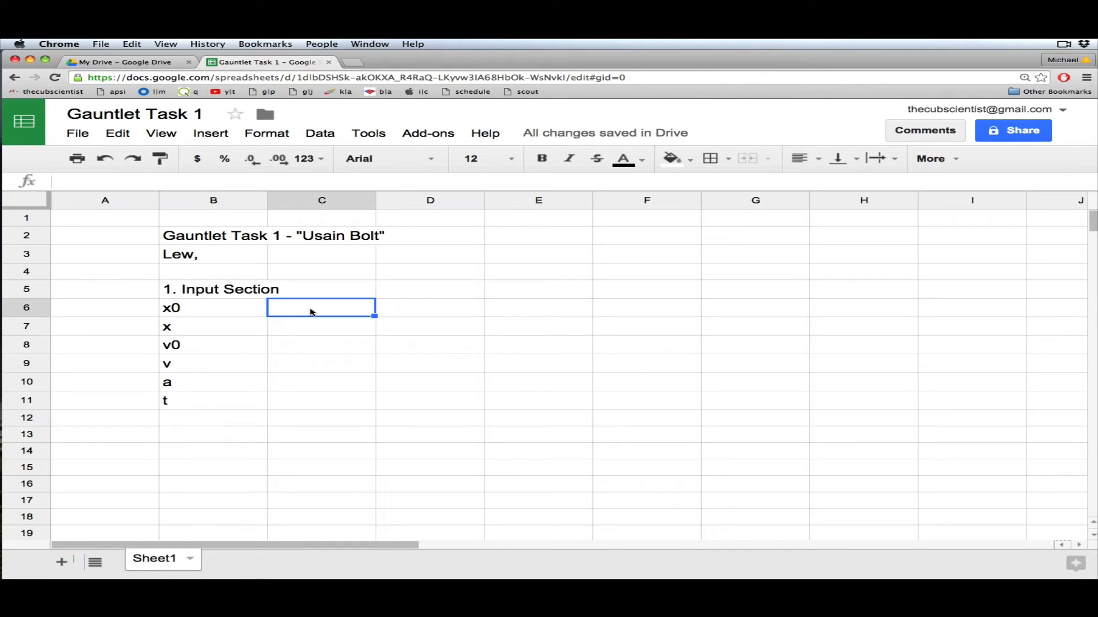
type("0")
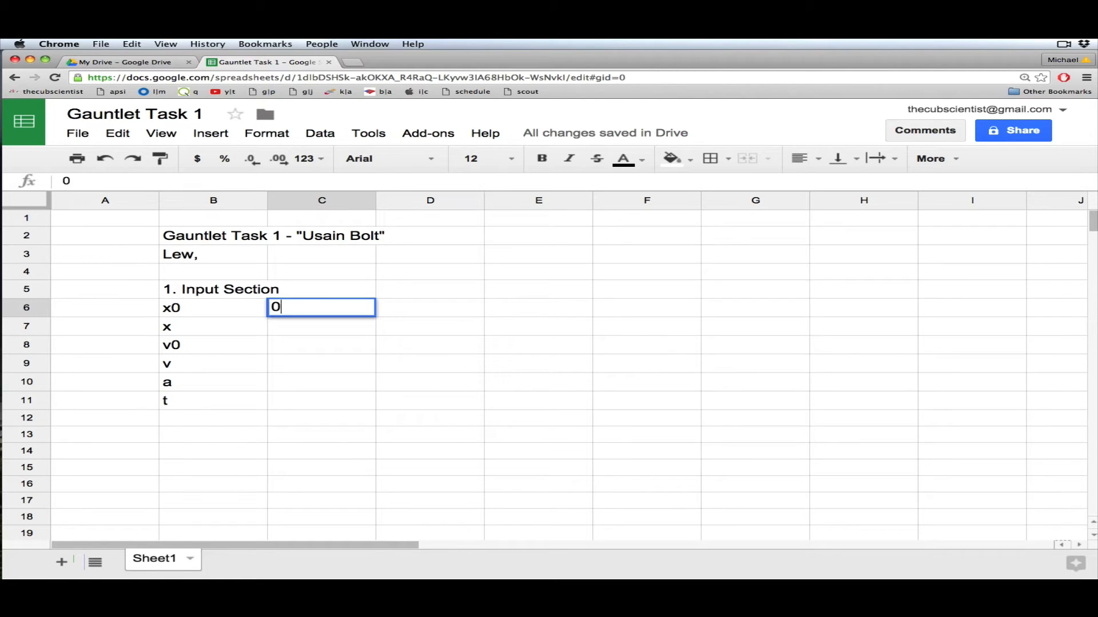
key("Return")
type("1")
key("Return")
type("2")
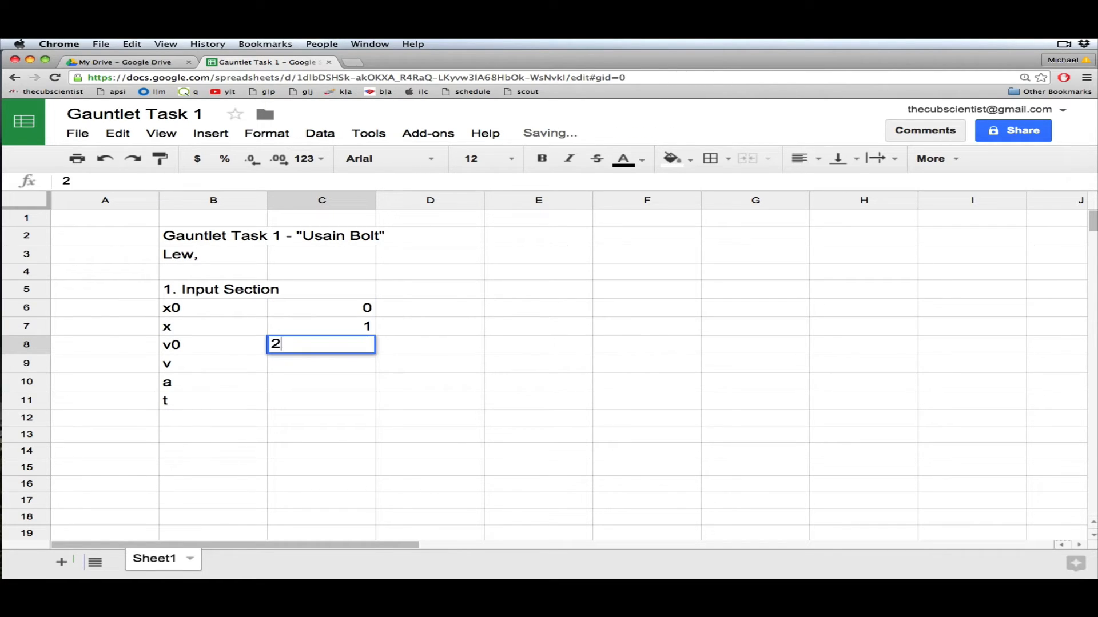
key("Return")
type("5")
key("Return")
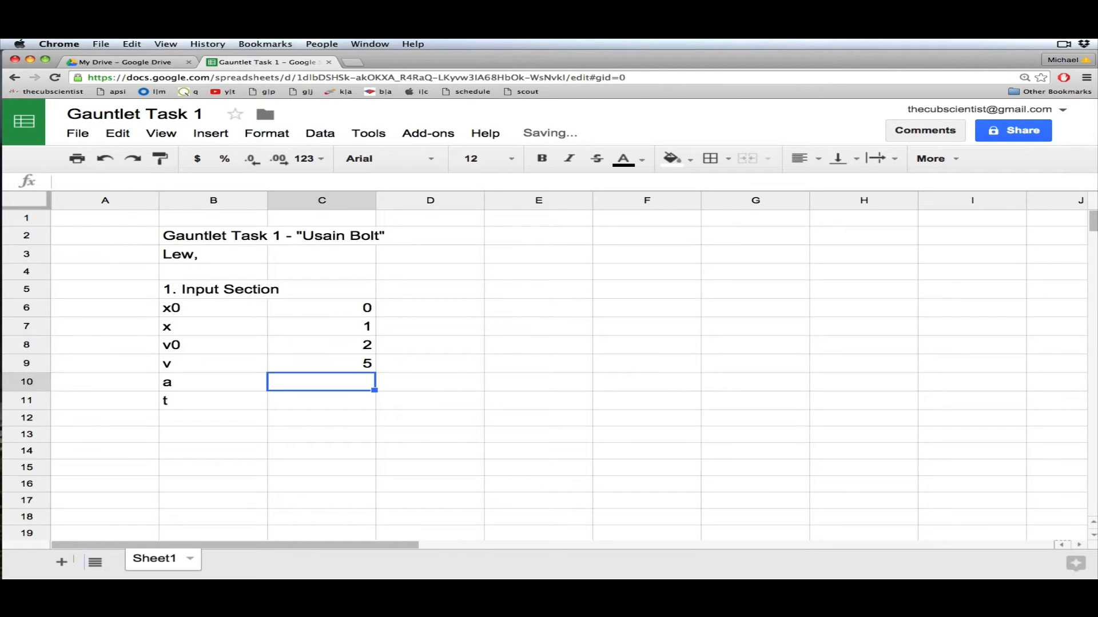
type("6")
key("Return")
Enter the unit [m] in cells D6 and D7 beside the x0 and x values.
key("Up")
key("Up")
key("Up")
key("Up")
key("Up")
key("Right")
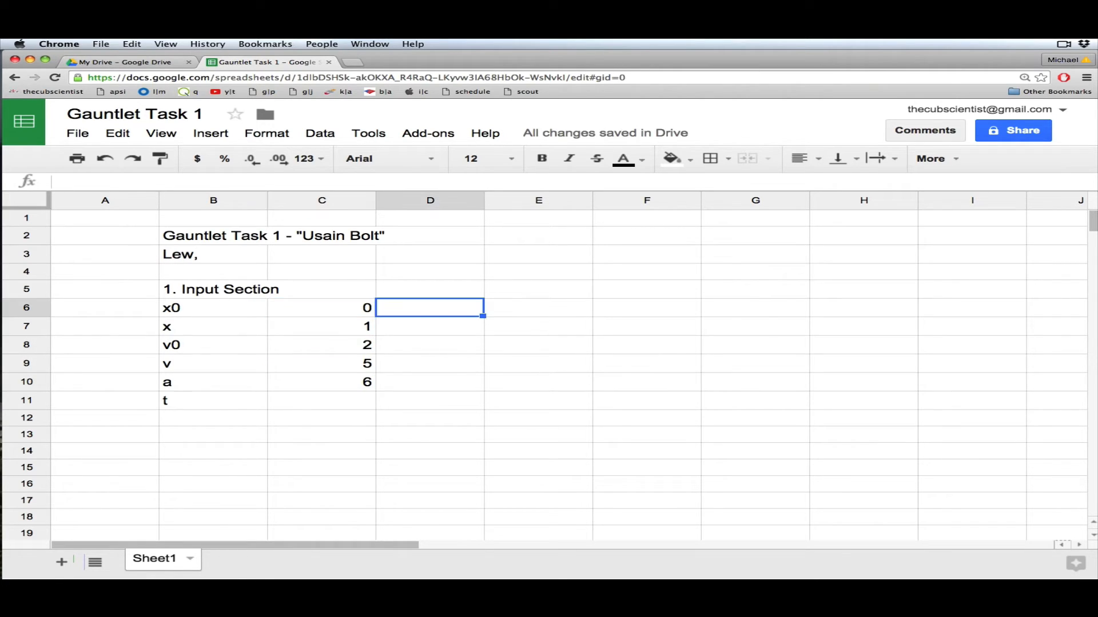
type("[m")
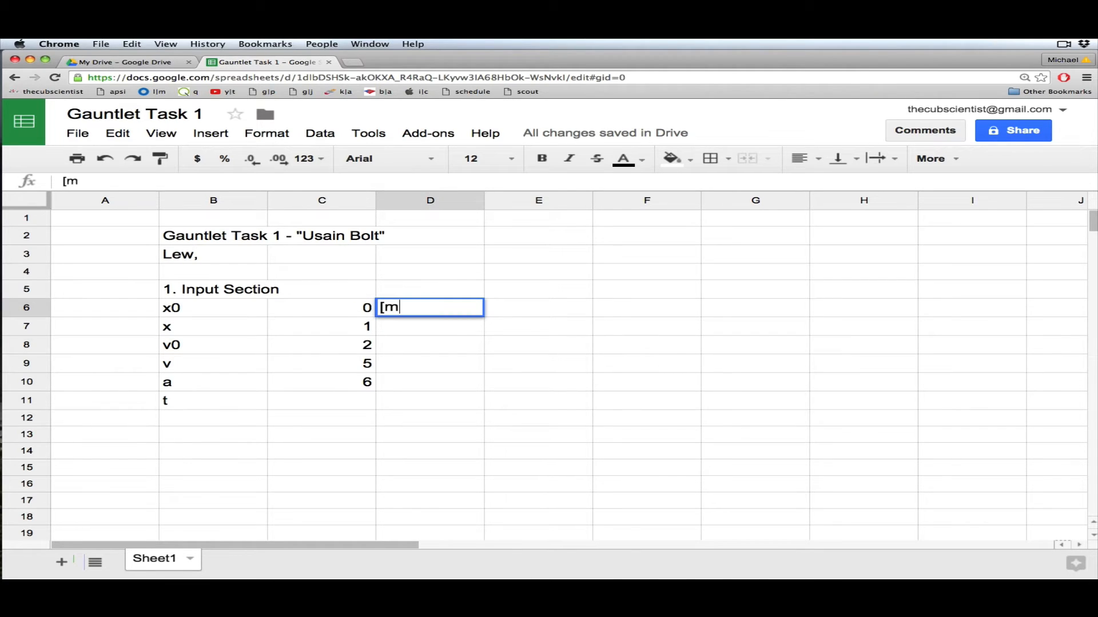
type("]")
key("Return")
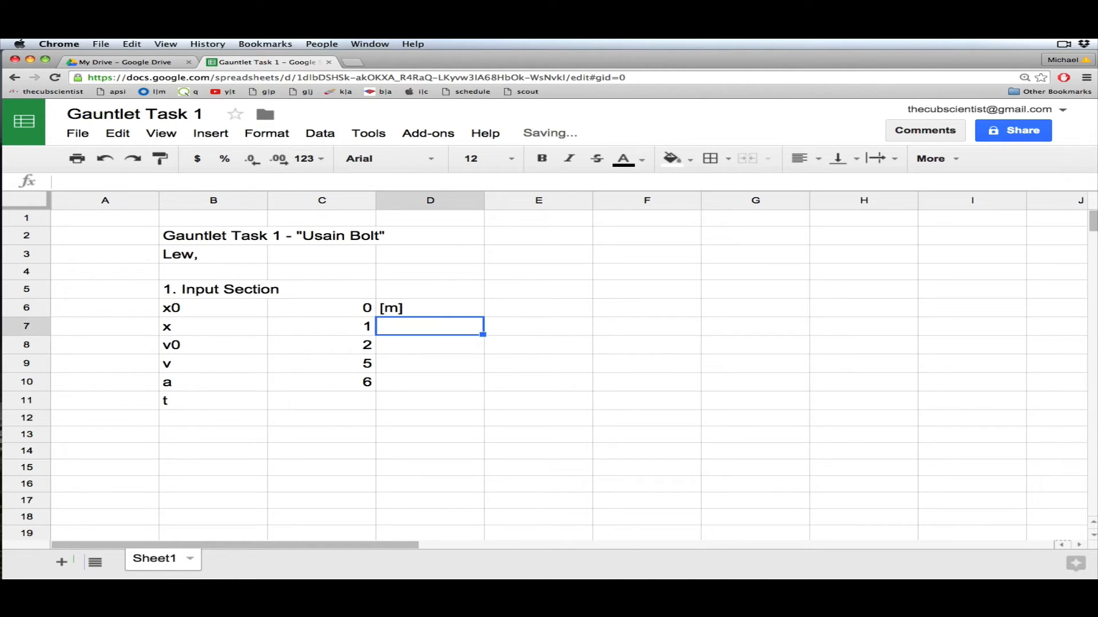
type("[m]")
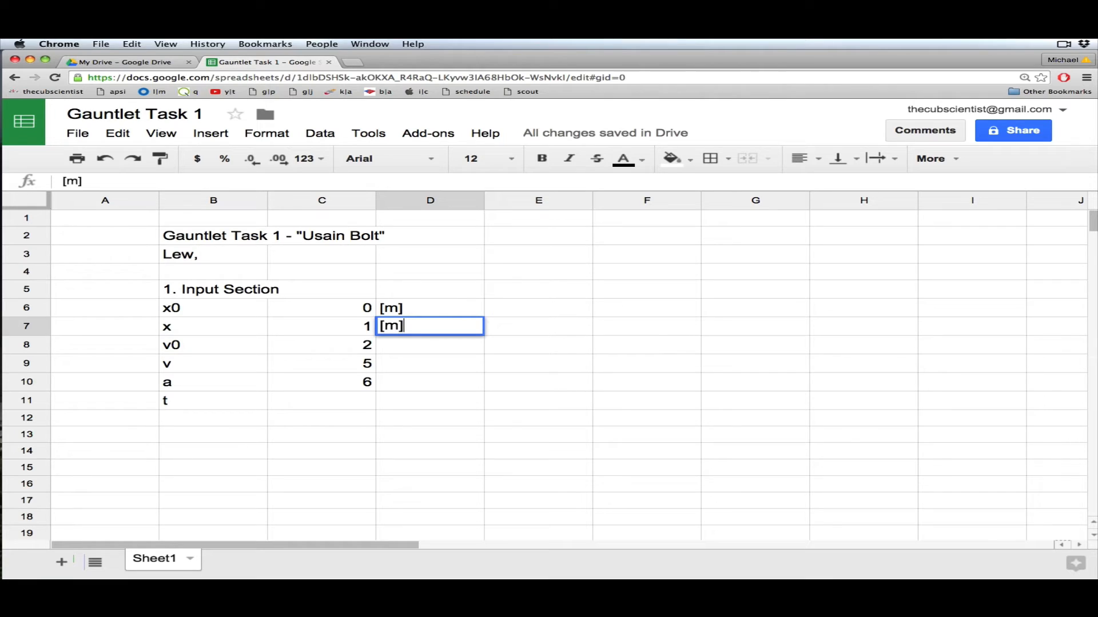
key("Return")
Enter the unit [m/s] in cells D8 and D9 for v0 and v.
type("[m/s")
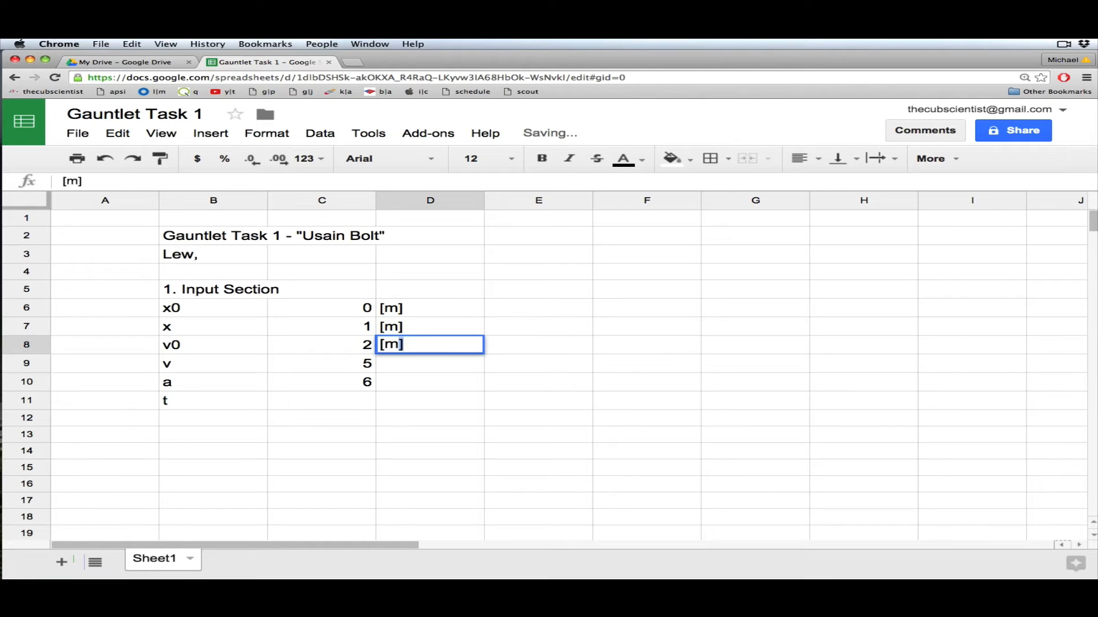
type("]")
key("Return")
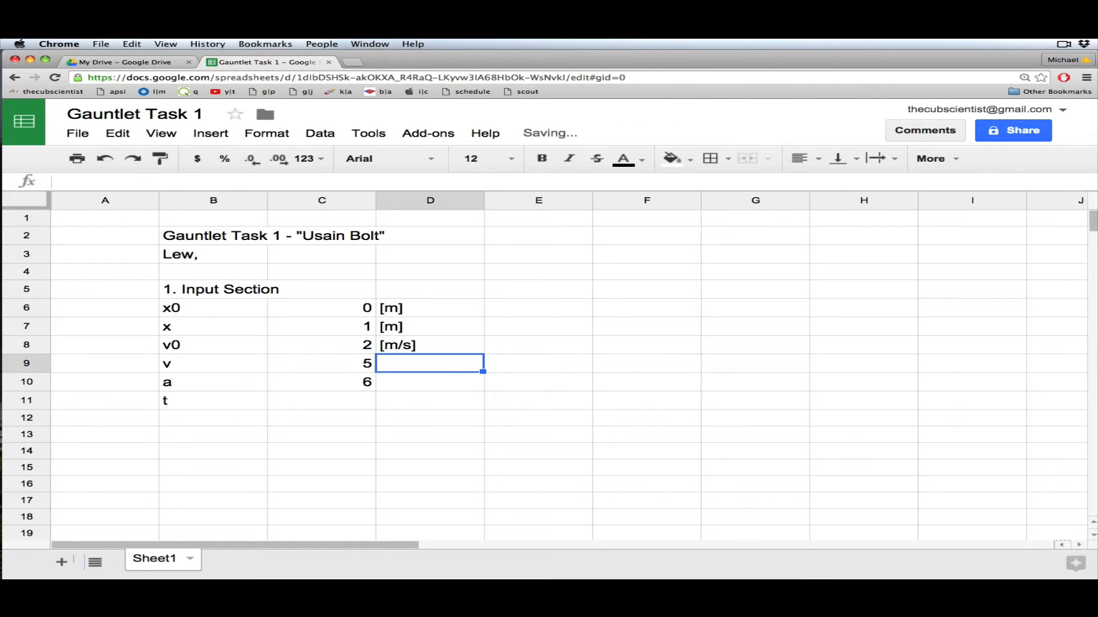
type("[m.")
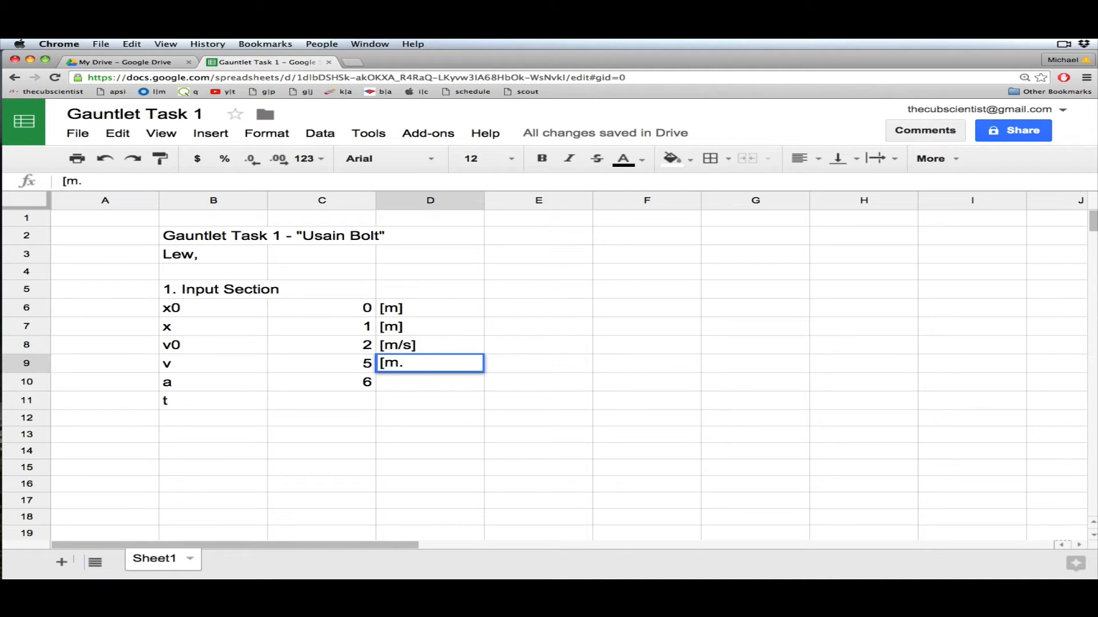
key("BackSpace")
type("/s]")
key("Return")
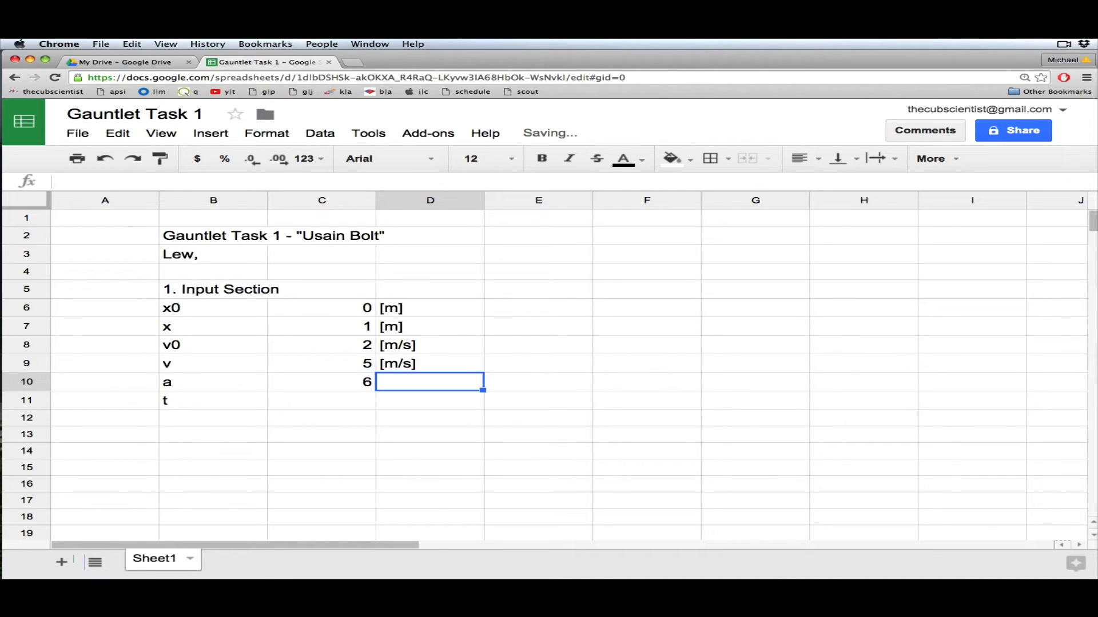
Enter the unit [m/s^2] in cell D10 for a and [s] in cell D11 for t.
type("[m/s]")
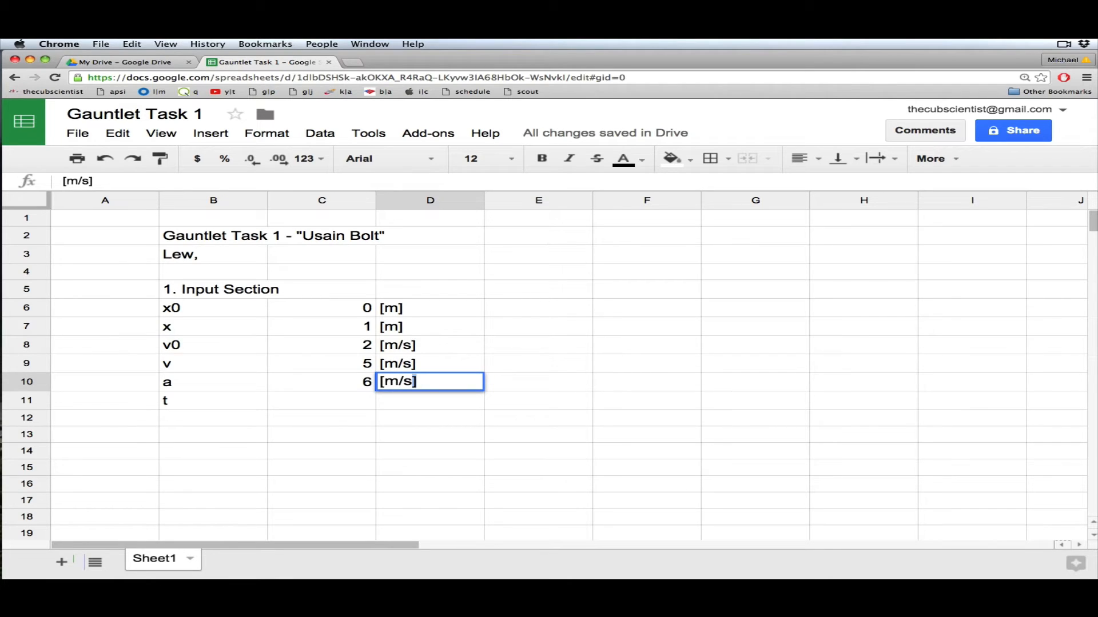
key("BackSpace")
type("^2]")
key("Return")
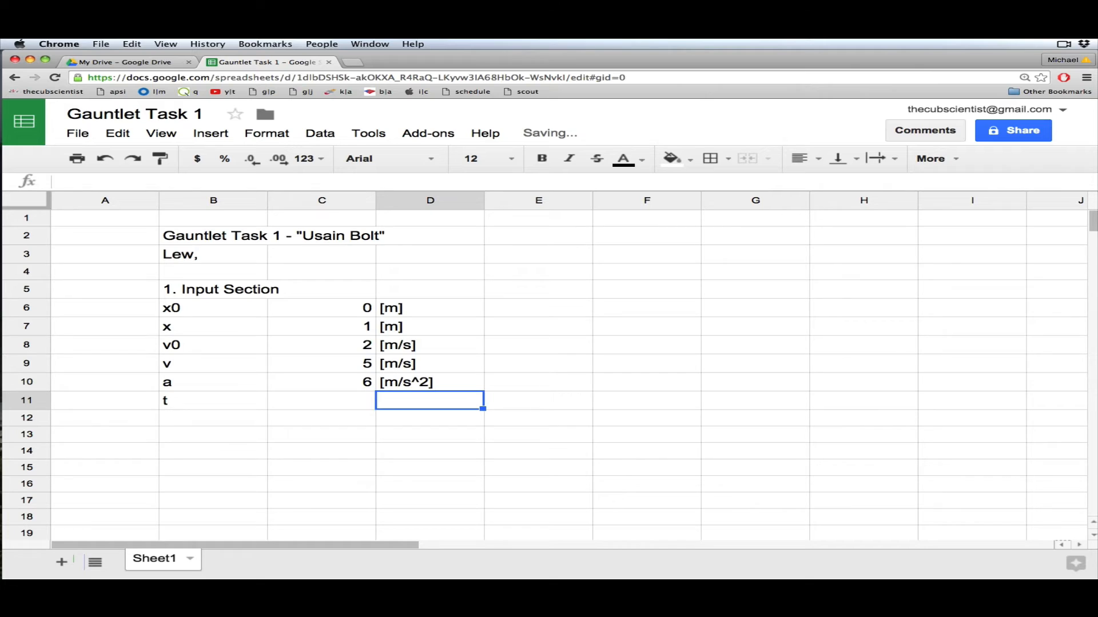
type("[s]")
key("Return")
key("Up")
Apply all borders to the variable table in cells B6 to D11.
left_click_drag(227, 312, 417, 400)
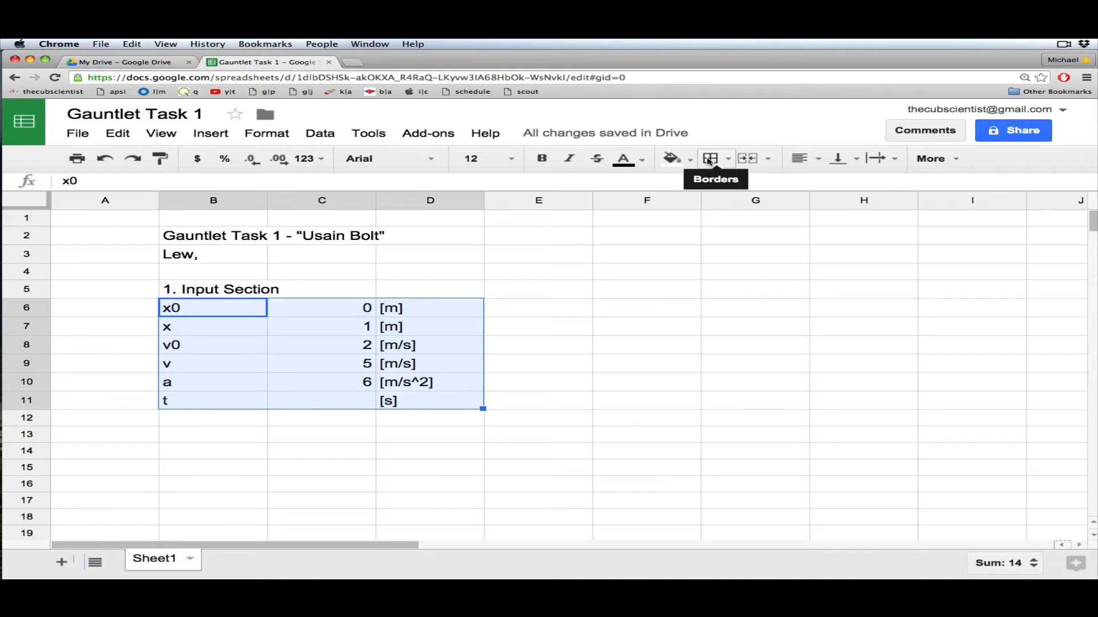
left_click(711, 159)
left_click(716, 191)
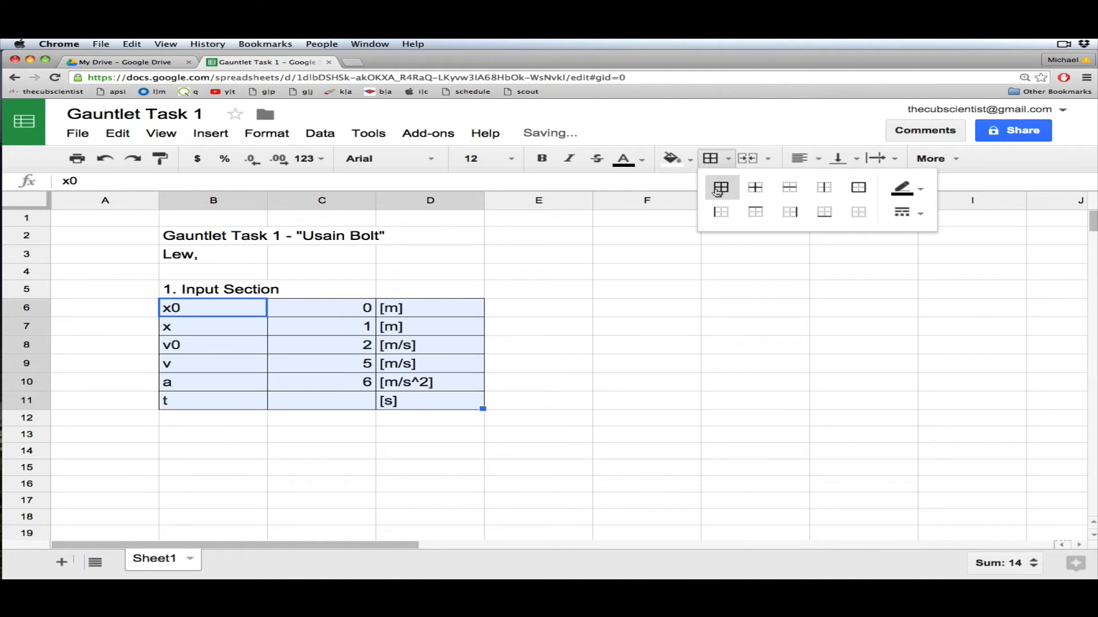
Merge cells B5 to D5 so the "1. Input Section" heading spans the table's width.
left_click(259, 290)
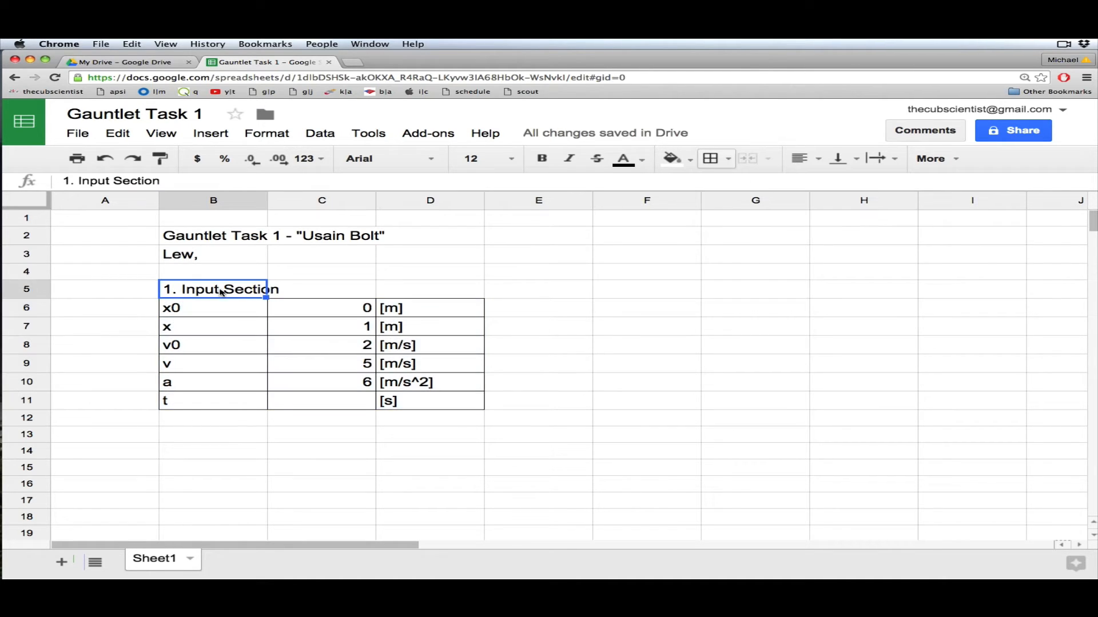
key("shift+Right")
key("shift+Right")
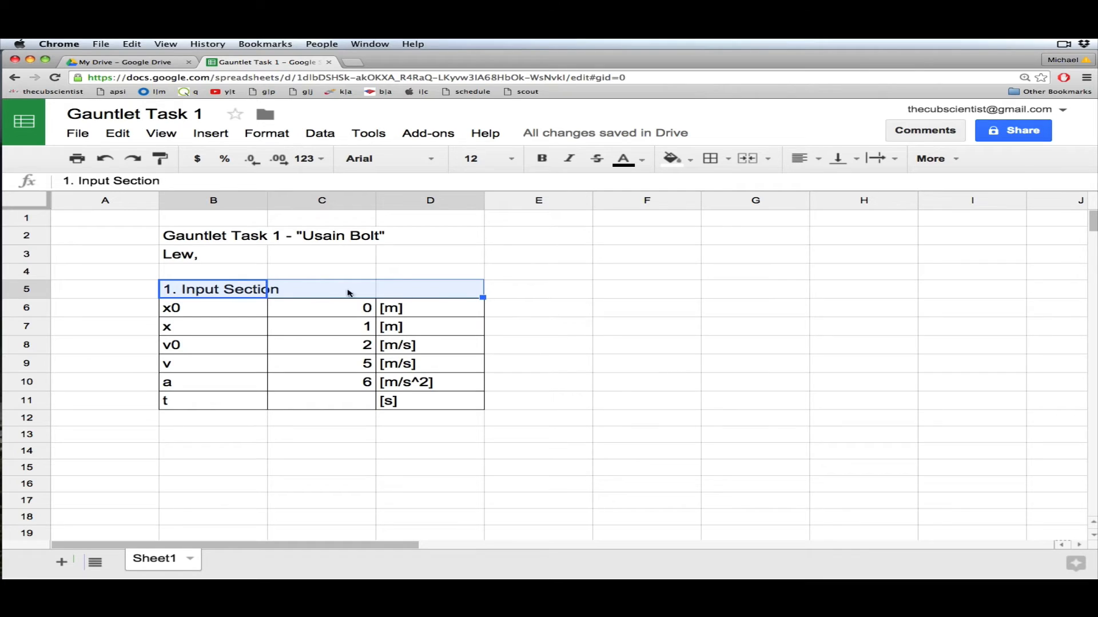
left_click(743, 158)
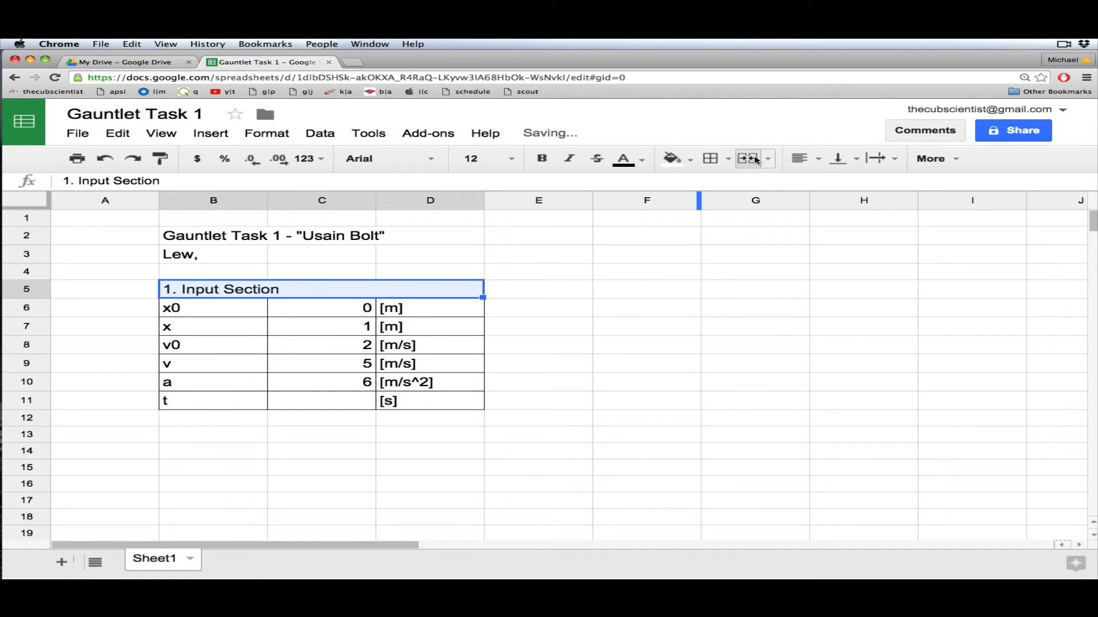
Fill the merged "1. Input Section" heading with yellow and apply all borders to it.
left_click(691, 160)
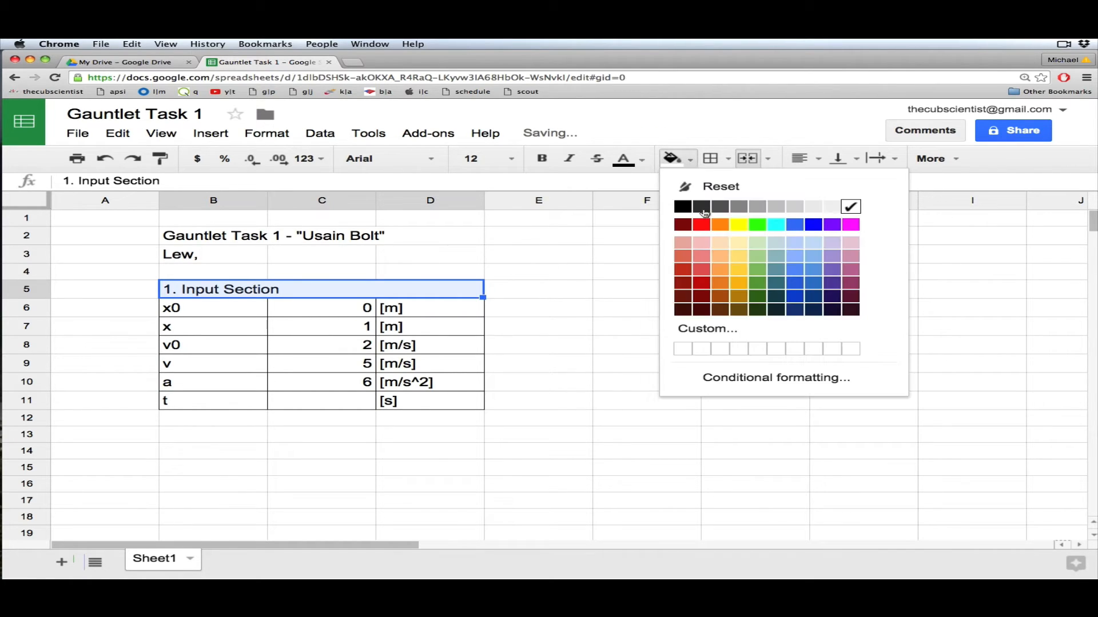
left_click(735, 227)
left_click(345, 440)
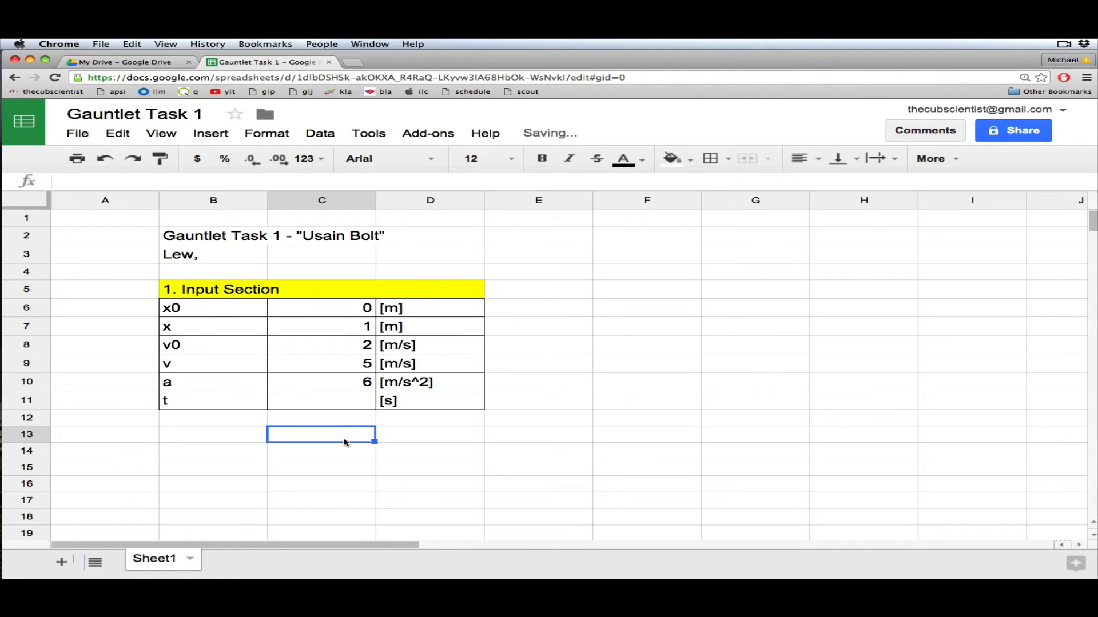
left_click(324, 293)
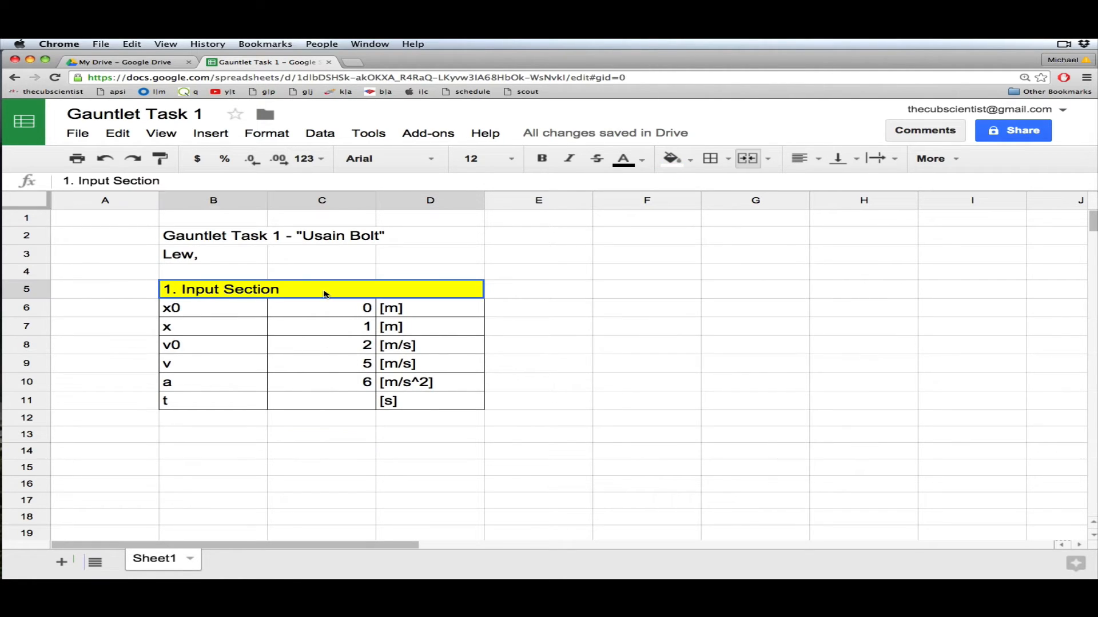
left_click(725, 160)
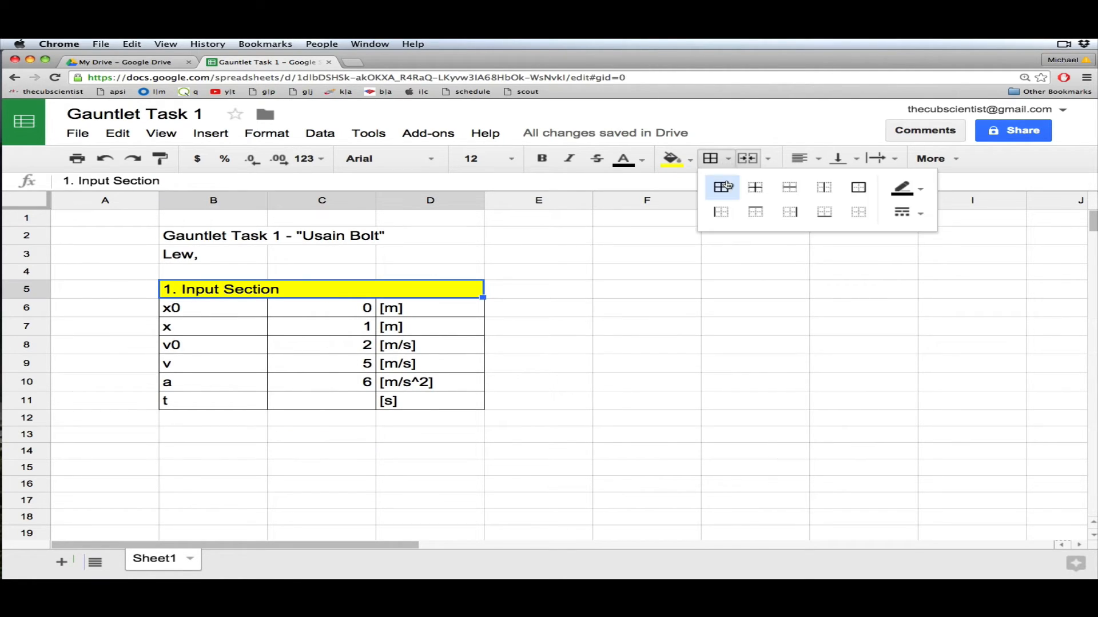
left_click(725, 186)
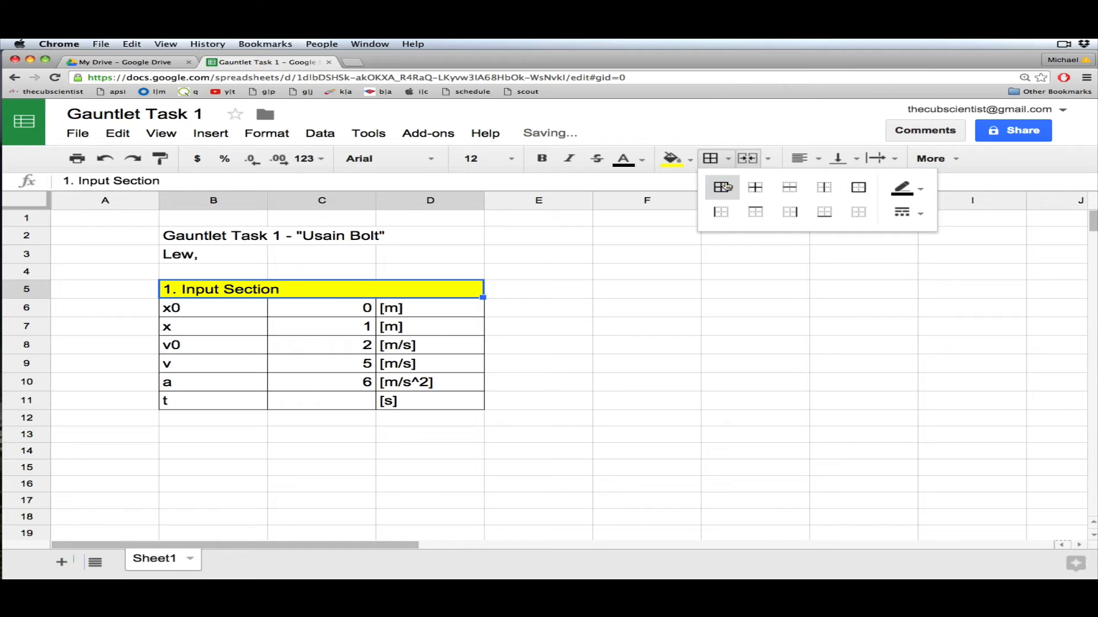
Enter the heading "2. Processing Section" in cell B13 below the input table.
left_click(213, 436)
type("2.")
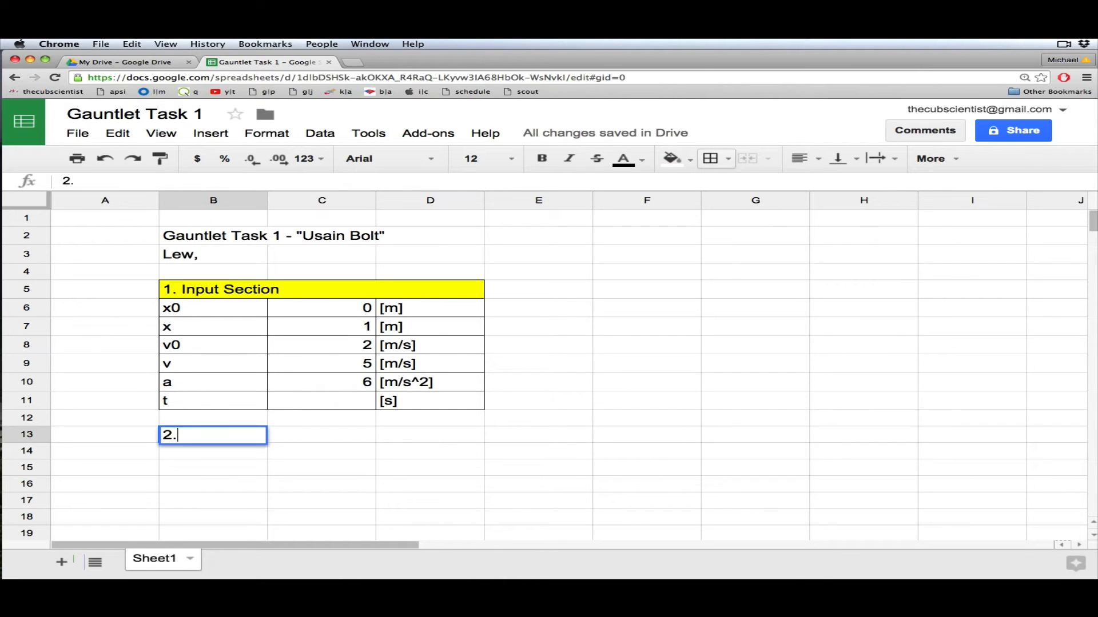
type(" Processing Section")
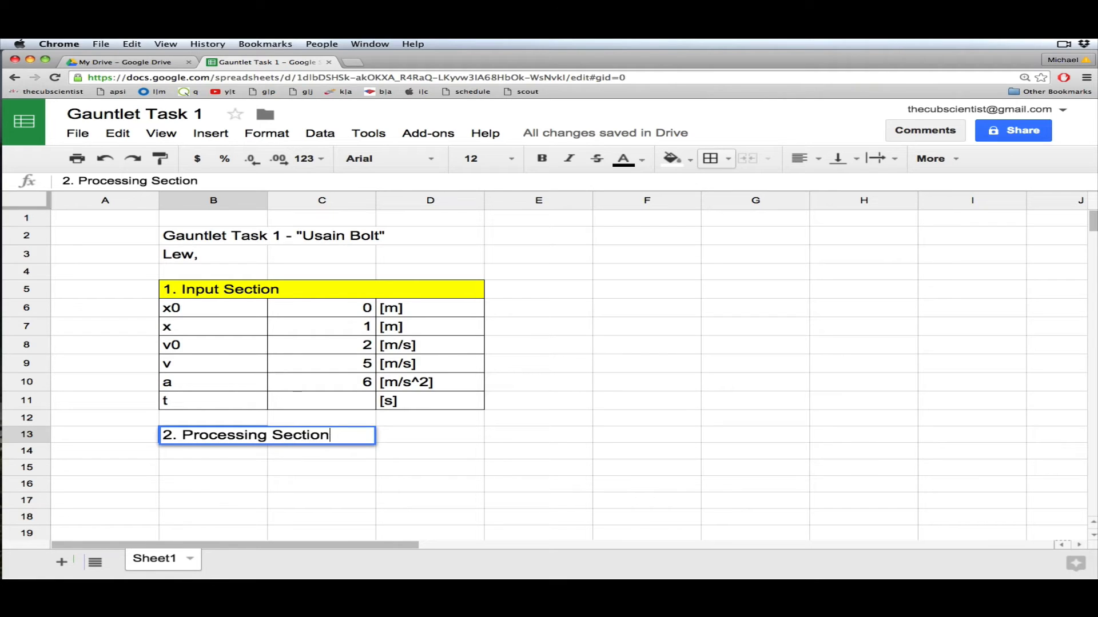
key("Return")
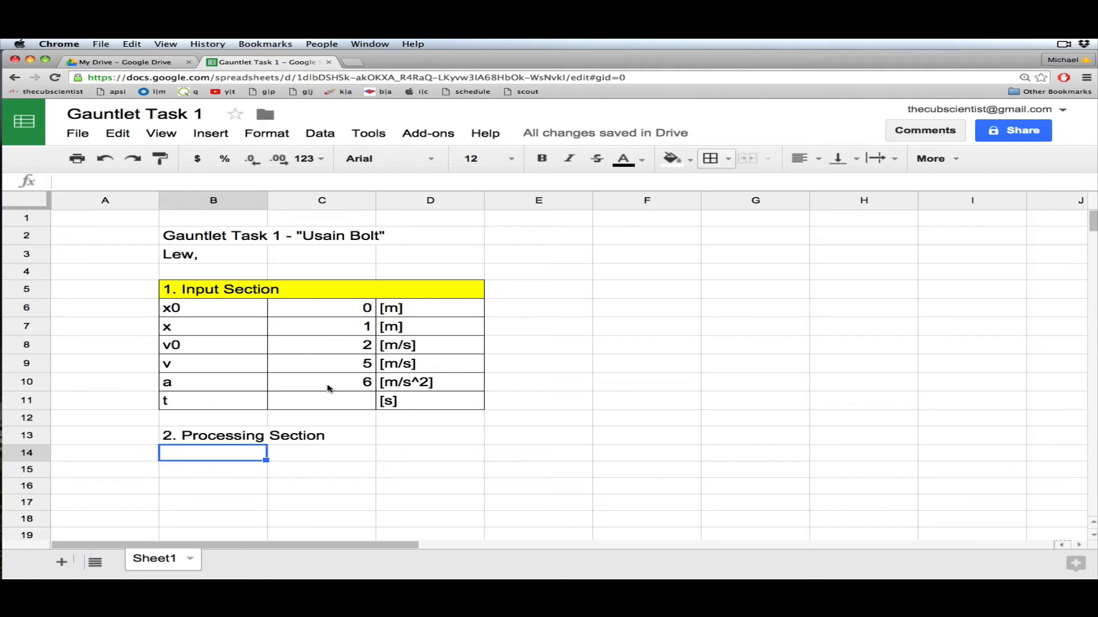
left_click(337, 403)
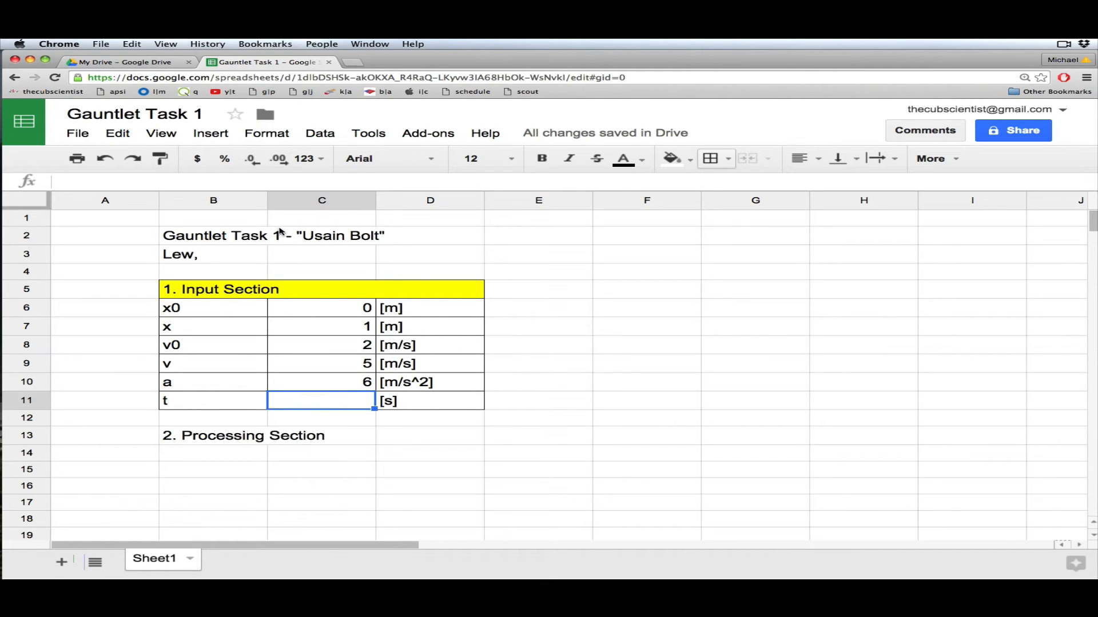
left_click(207, 135)
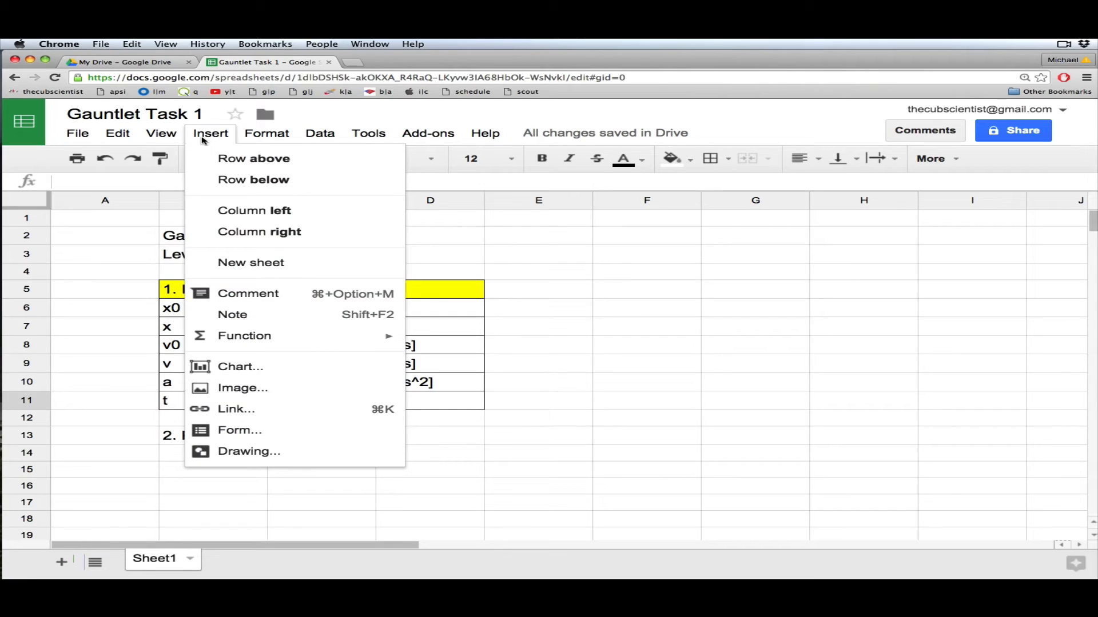
left_click(239, 397)
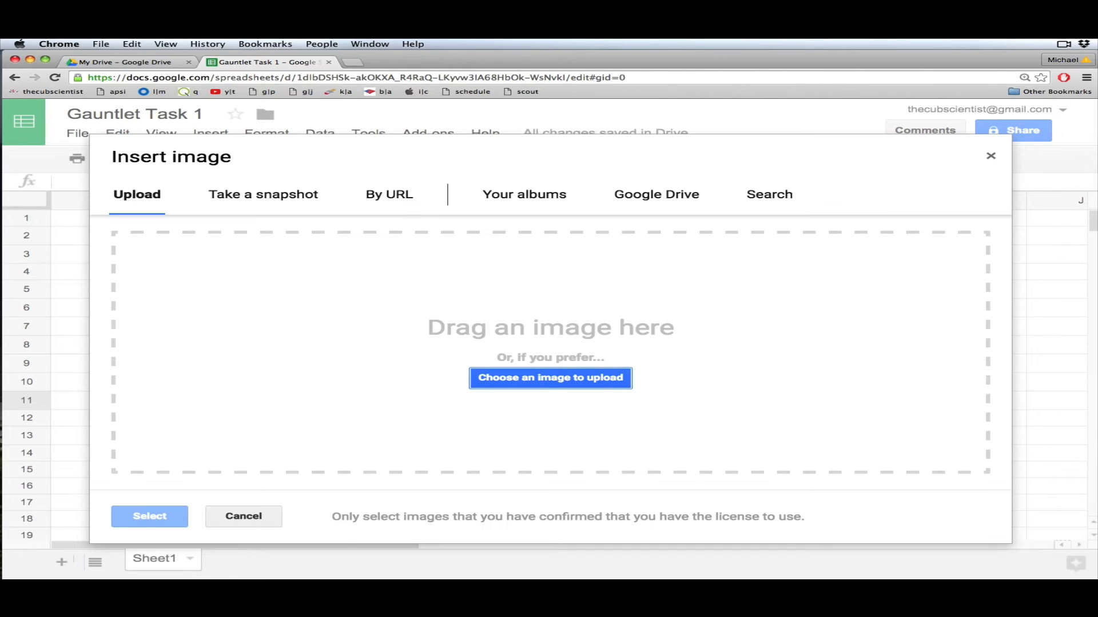
left_click_drag(1097, 366, 829, 365)
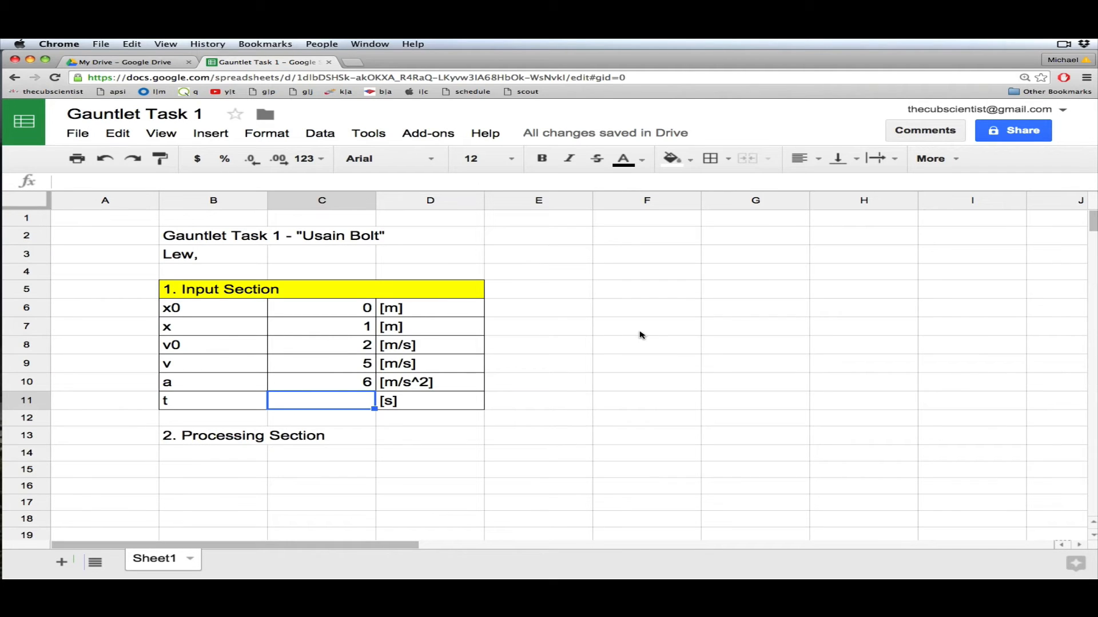
left_click_drag(415, 454, 757, 323)
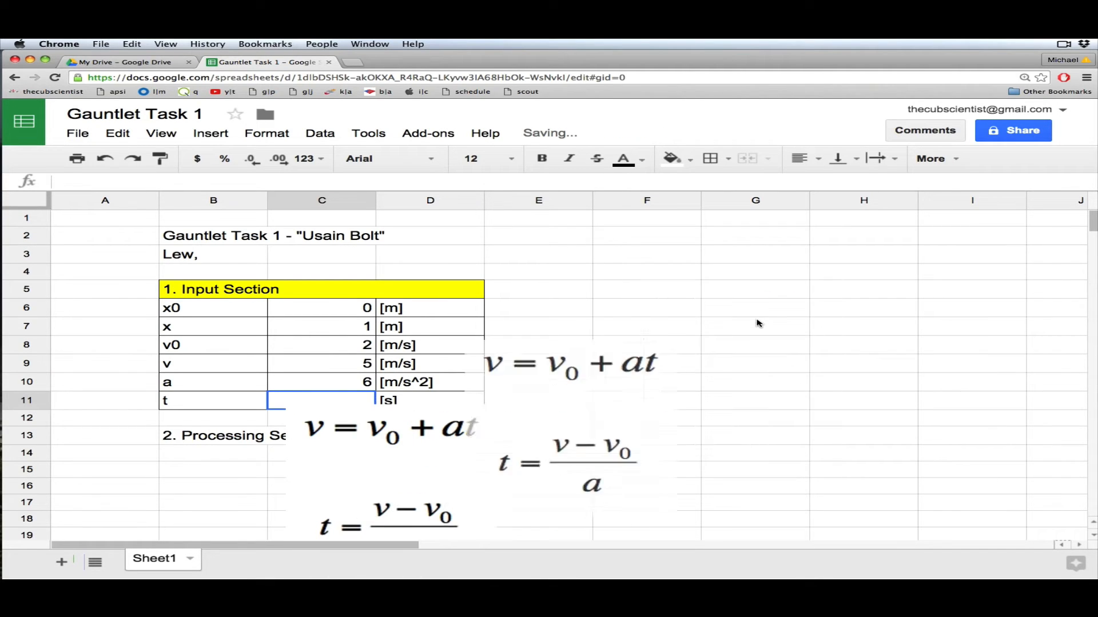
left_click(431, 463)
key("Delete")
left_click(745, 293)
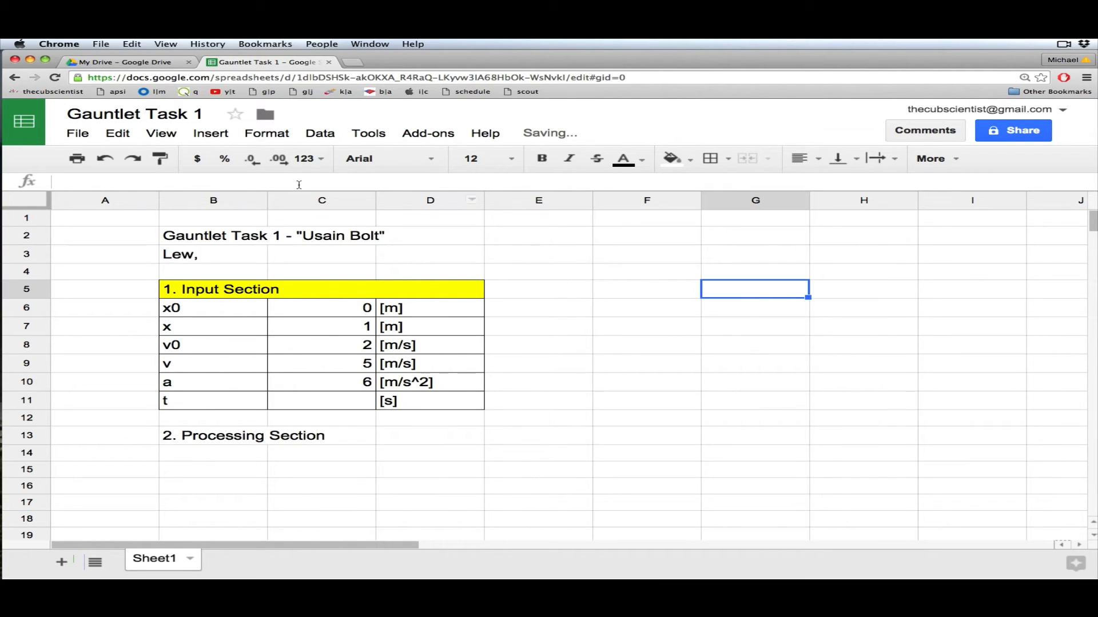
Insert the image of the equations v = v0 + at and t = (v − v0)/a over columns G and H, beside the input table.
left_click(211, 133)
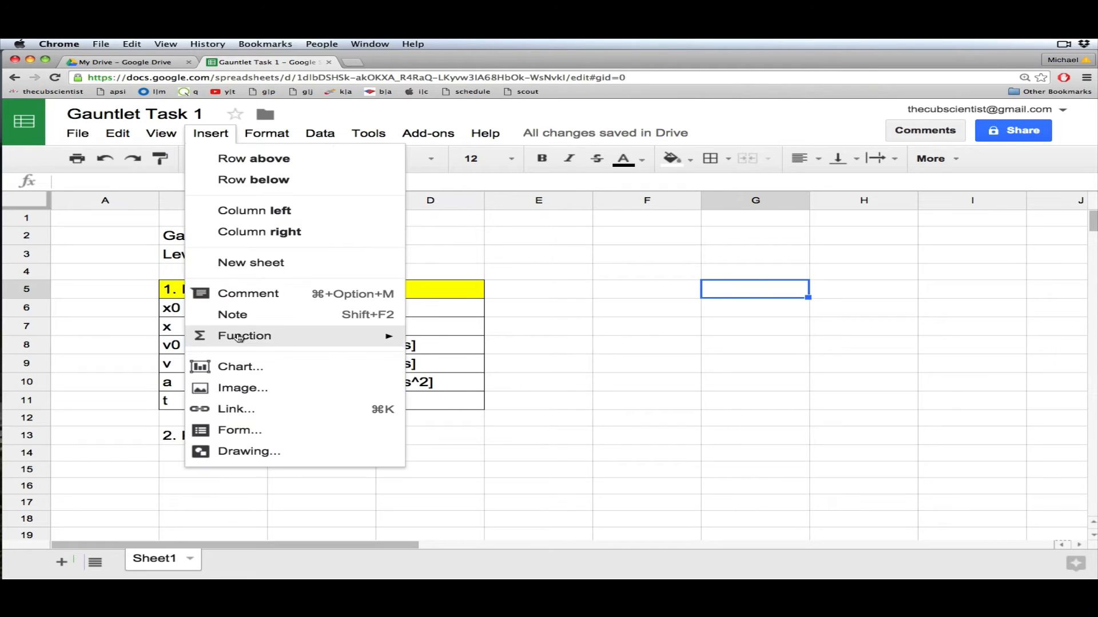
left_click(255, 387)
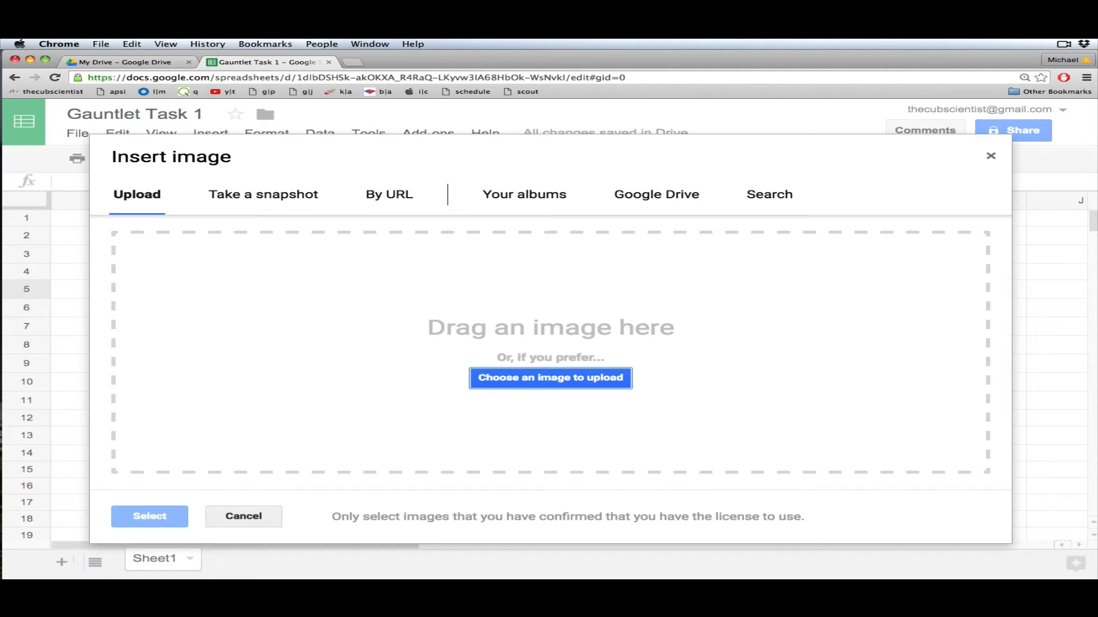
left_click_drag(1086, 355, 790, 355)
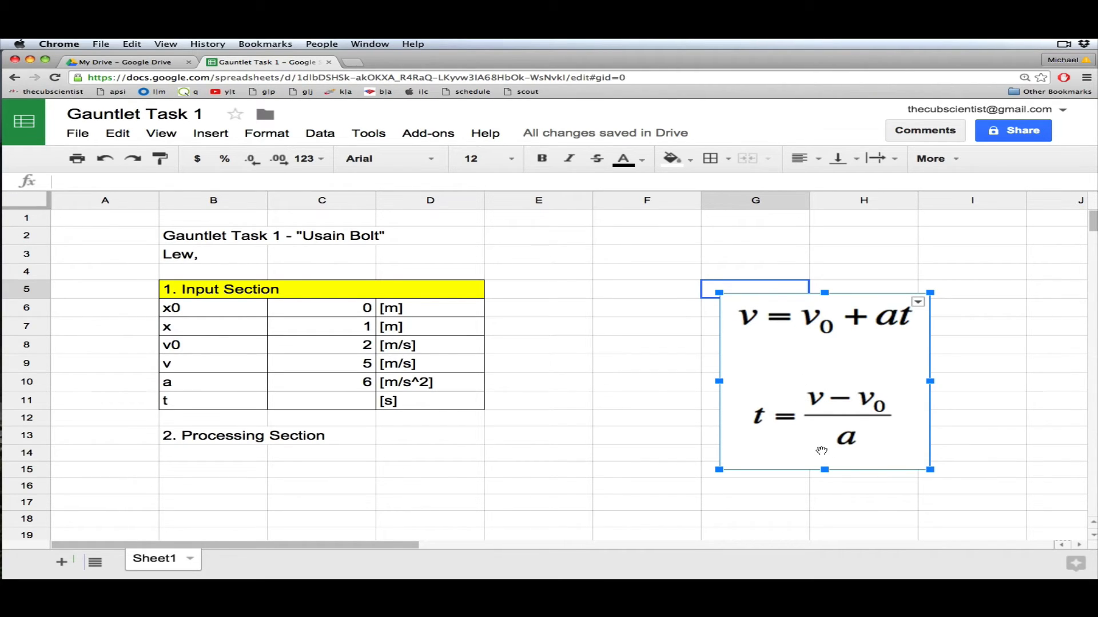
Enter the label t in cell B14, directly under the "2. Processing Section" heading.
left_click(241, 458)
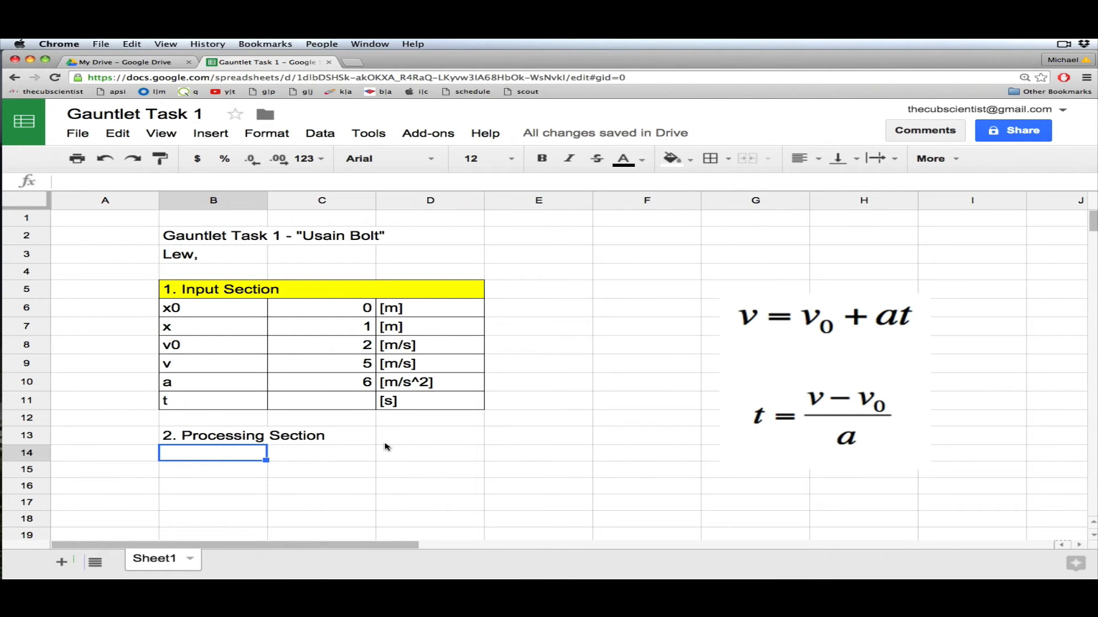
type("t")
key("Tab")
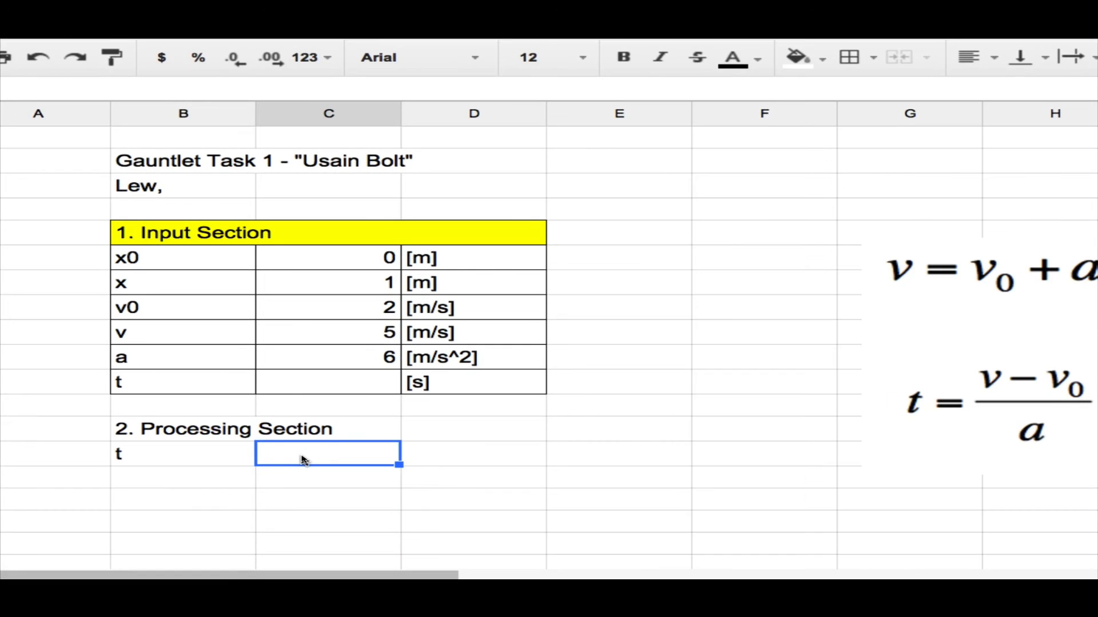
Calculate t in cell C14 with the formula =(C9-C8)/C10, using the v, v0 and a input values.
type("=(")
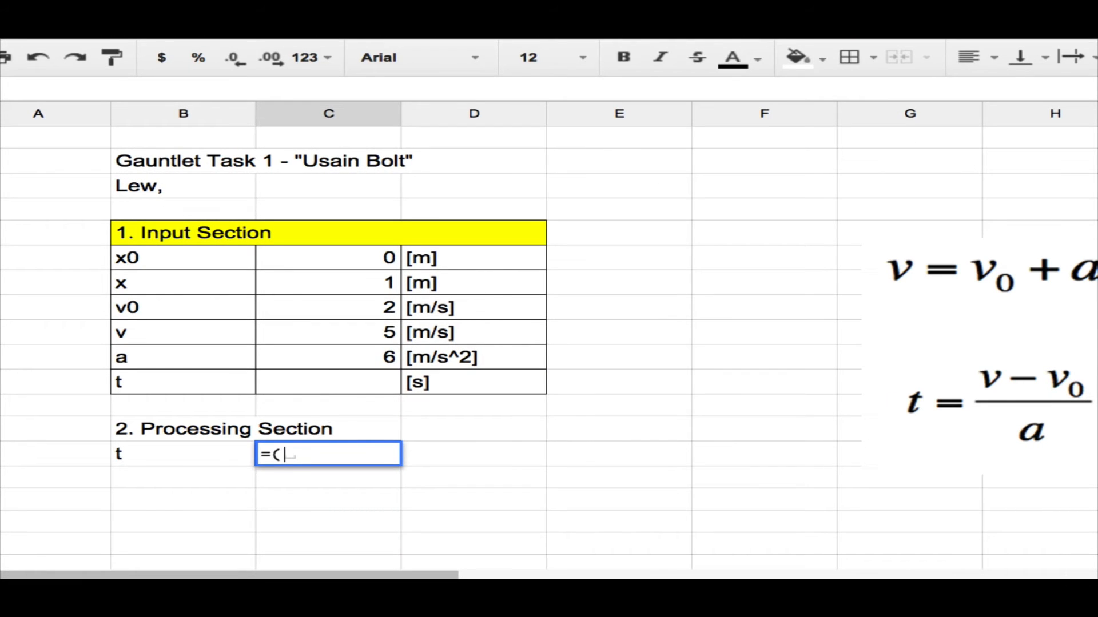
left_click(328, 340)
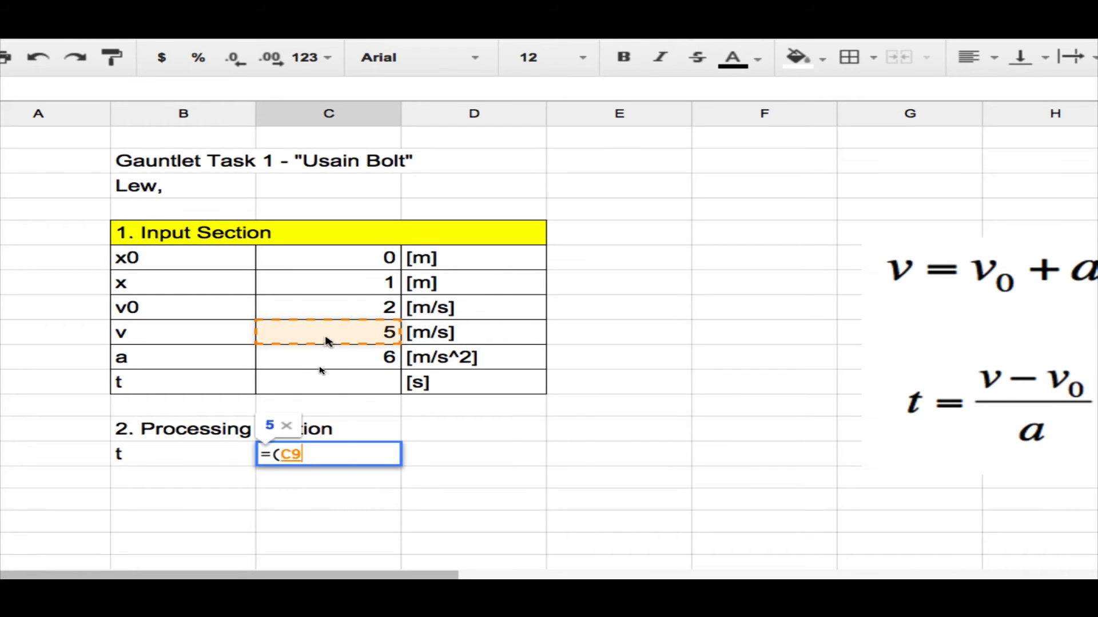
type("-")
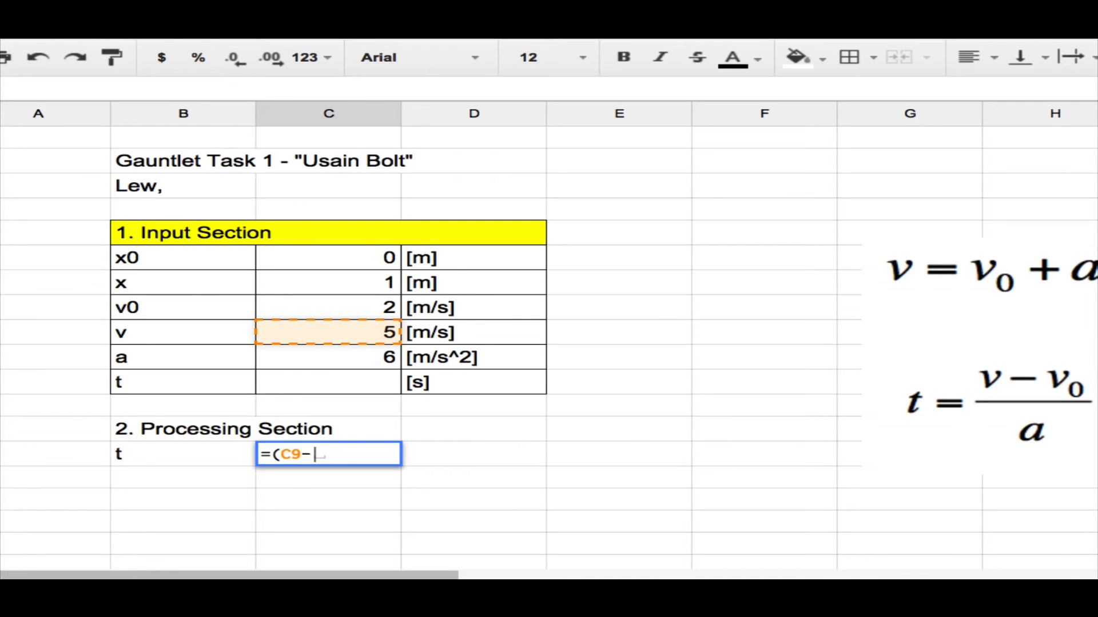
left_click(330, 311)
type(")")
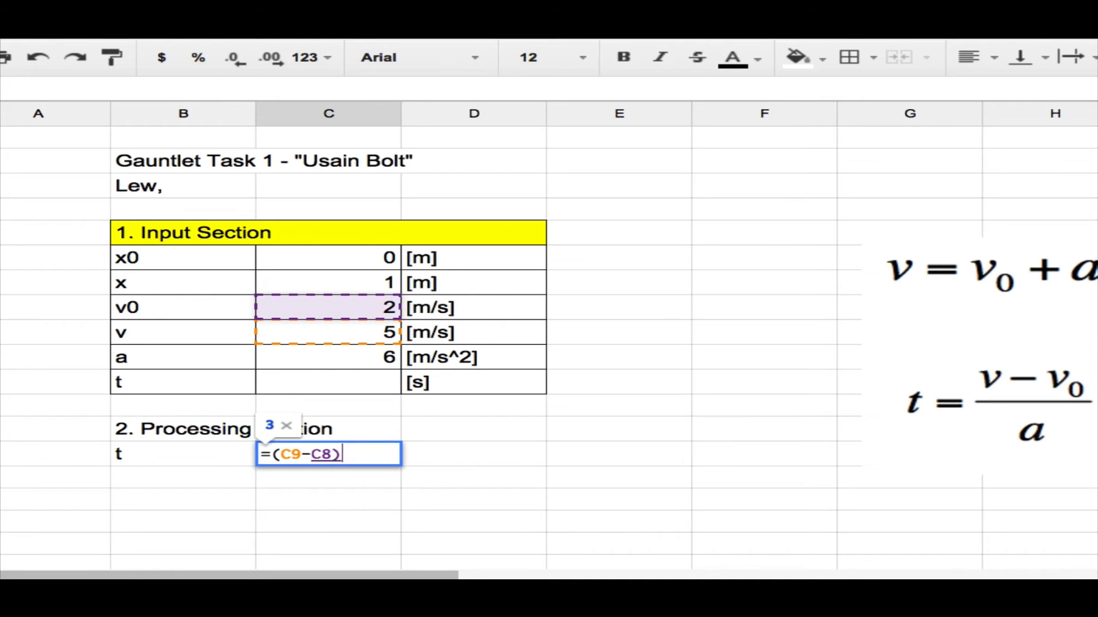
type("/")
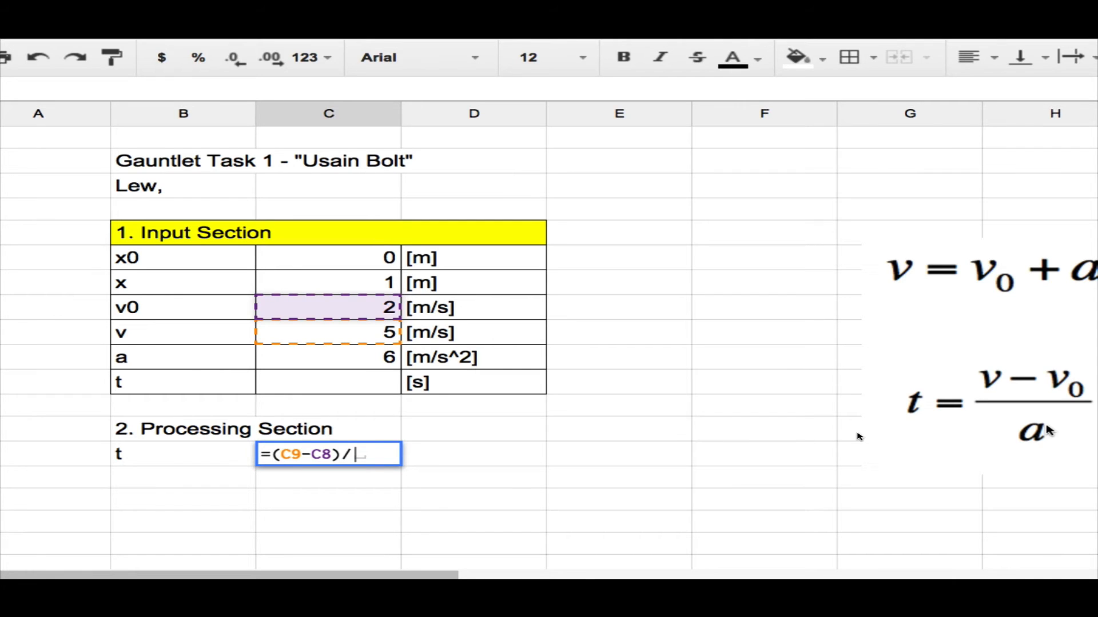
left_click(369, 364)
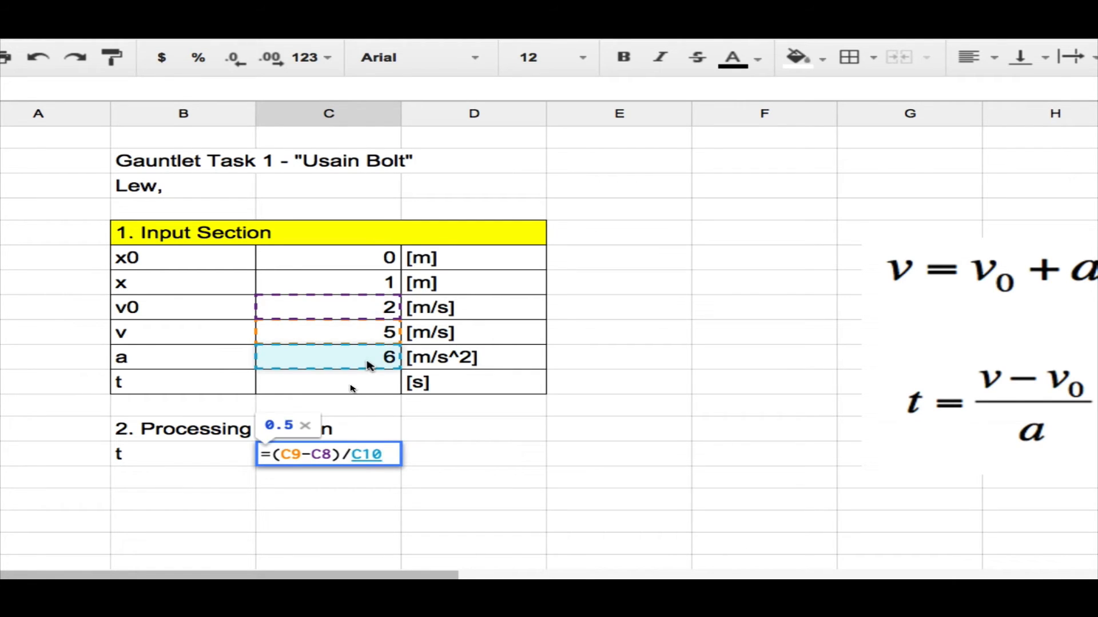
key("Return")
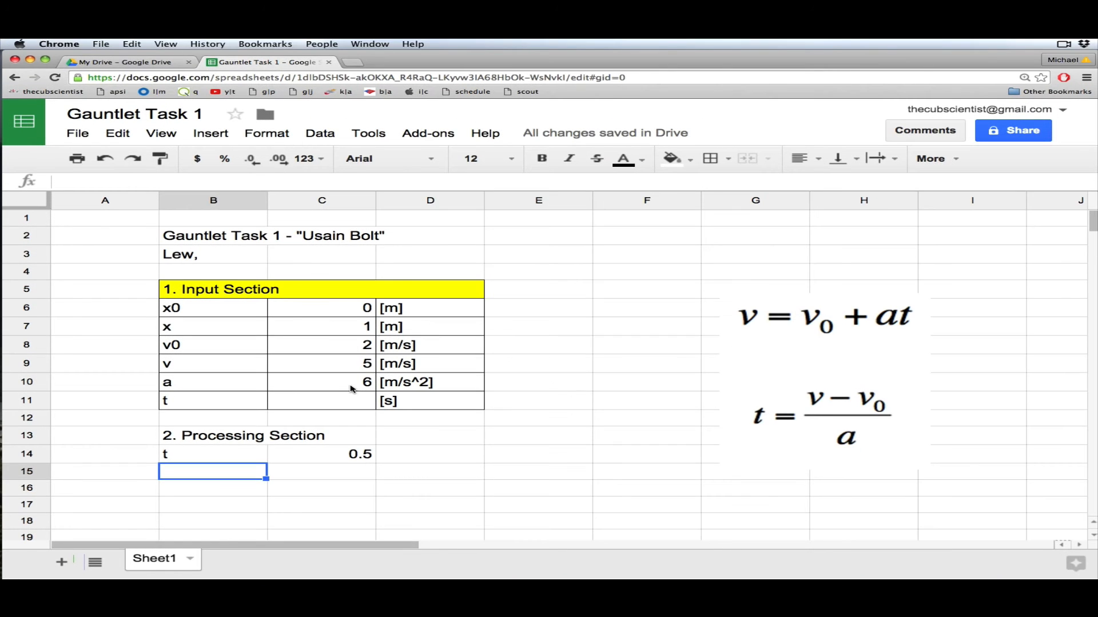
Set the v0 input value in cell C8 to 2.7.
left_click(346, 336)
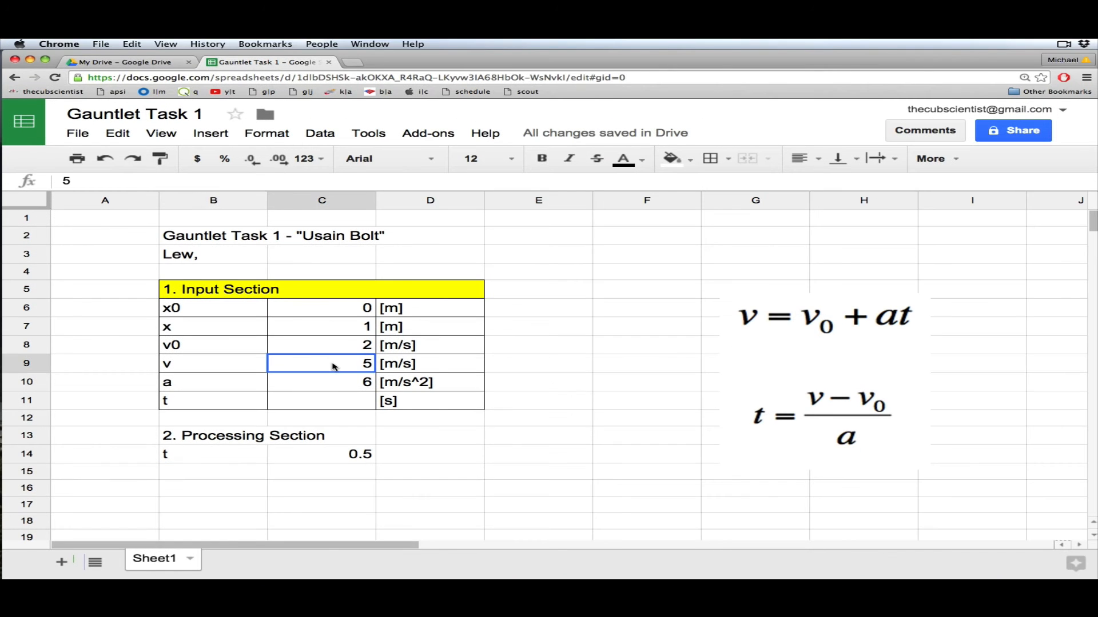
key("Up")
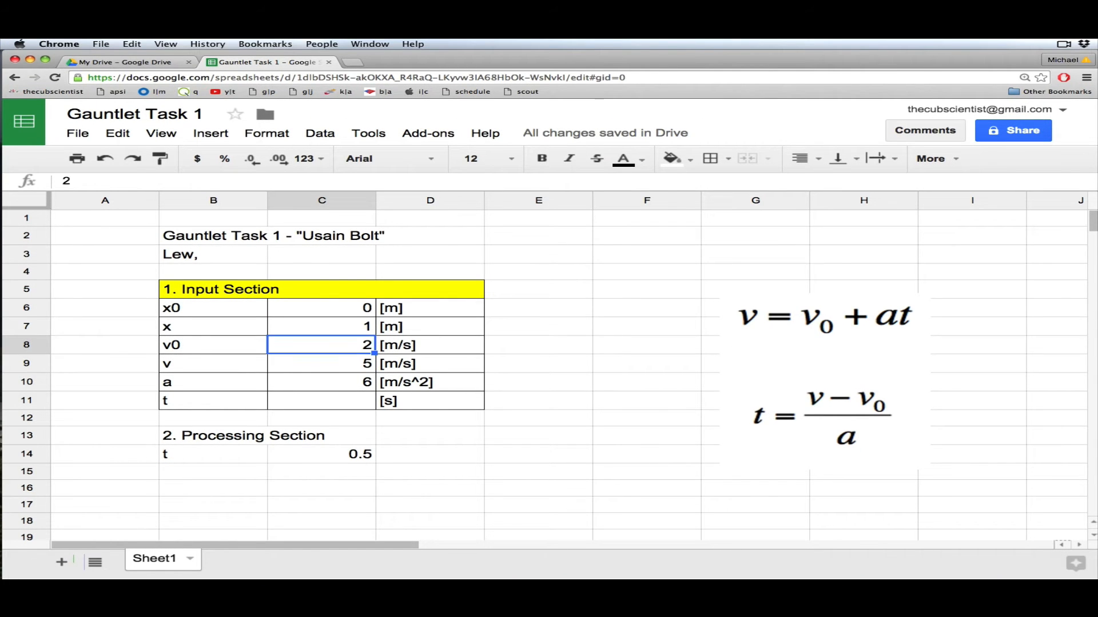
key("Down")
key("Up")
key("Down")
key("Up")
type("2.7")
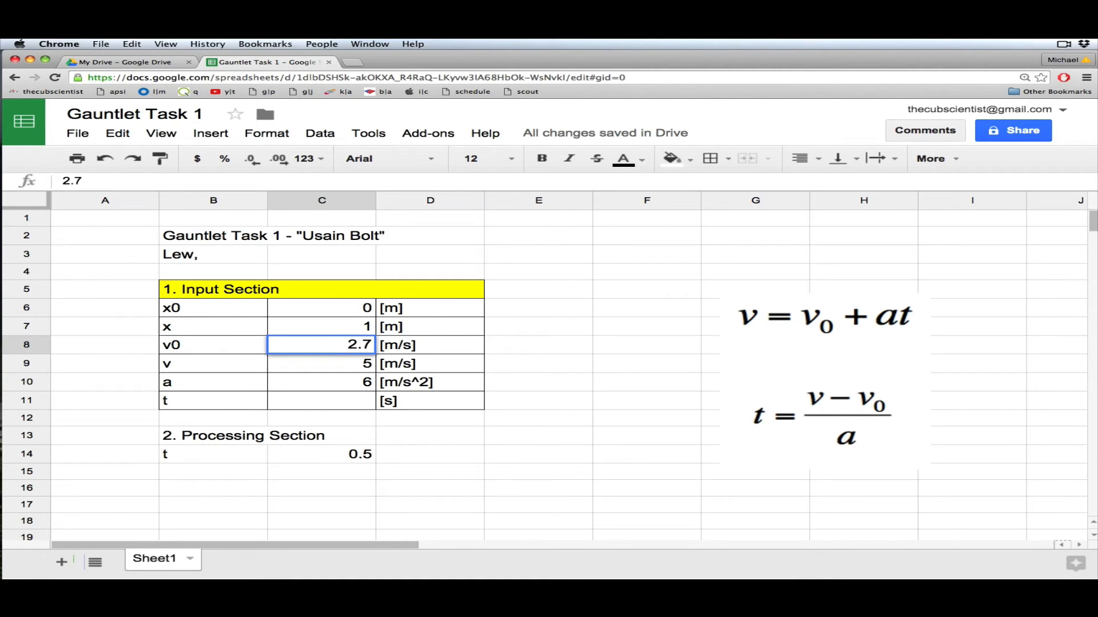
key("Return")
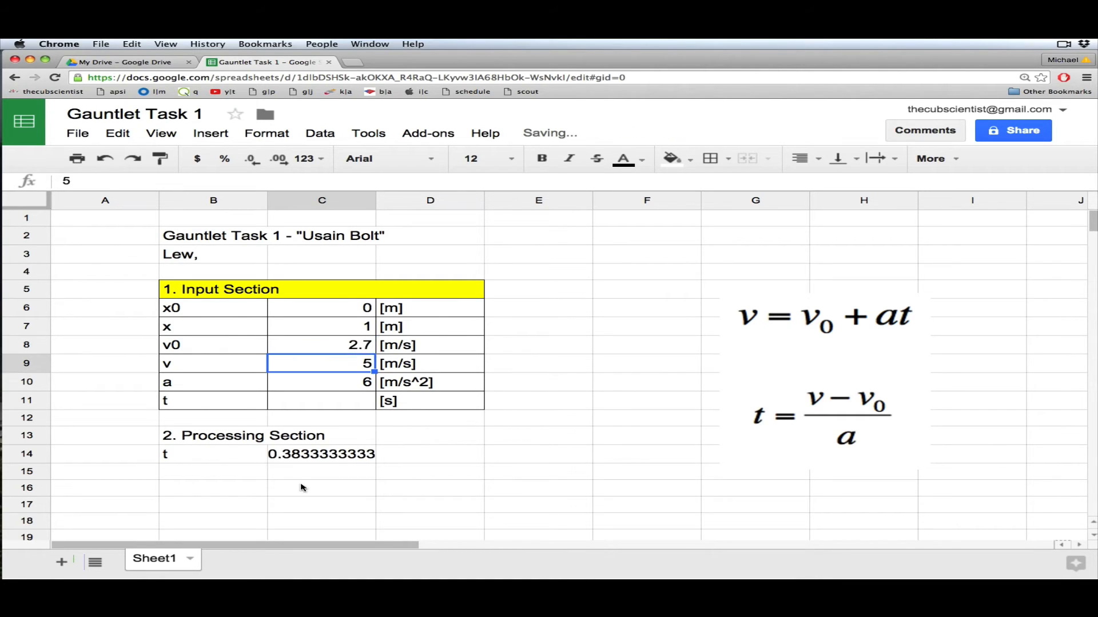
Enter the unit [s] in cell D14, beside the calculated t value.
left_click(411, 456)
type("[")
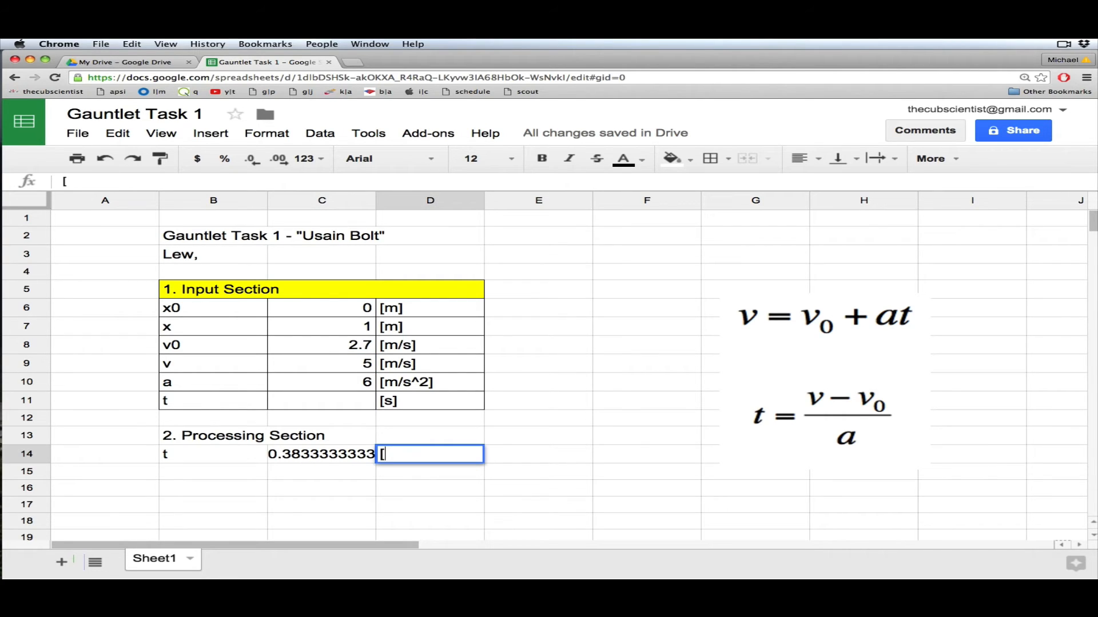
type("s]")
key("Return")
Set the v input value in cell C9 to 7.8.
left_click(345, 369)
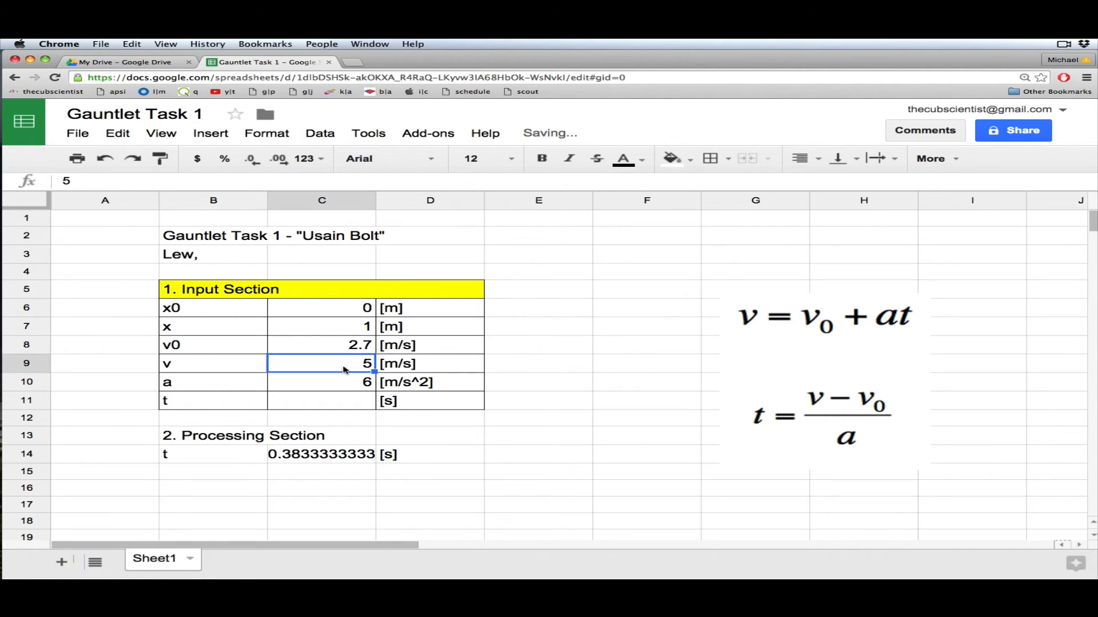
type("7.8")
key("Return")
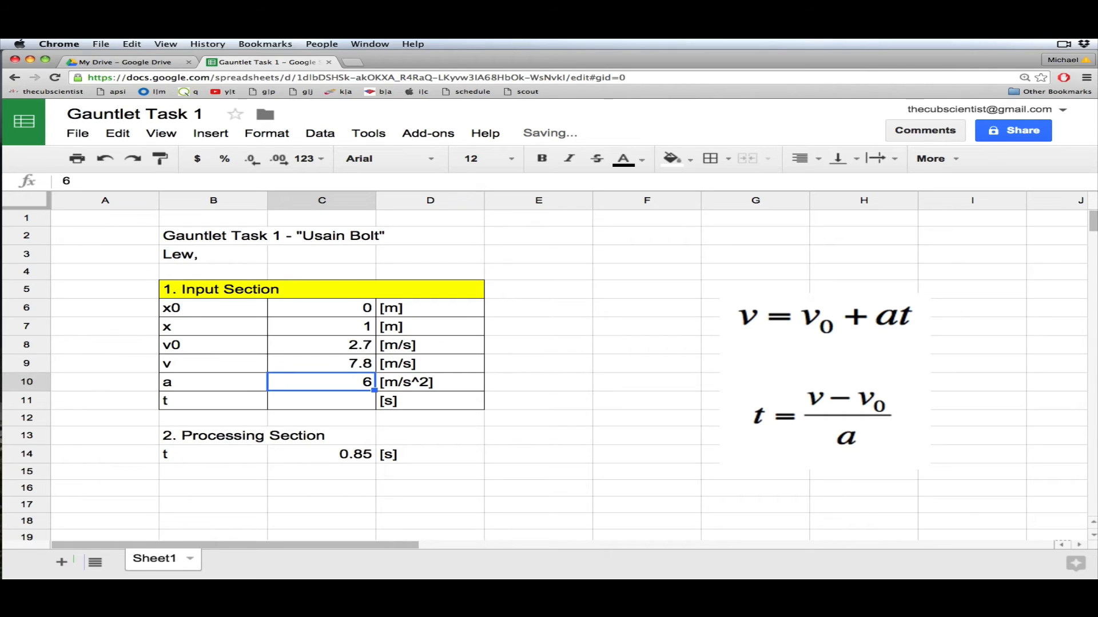
Merge cells B13 to D13 holding the "2. Processing Section" heading and fill them with yellow.
left_click(197, 436)
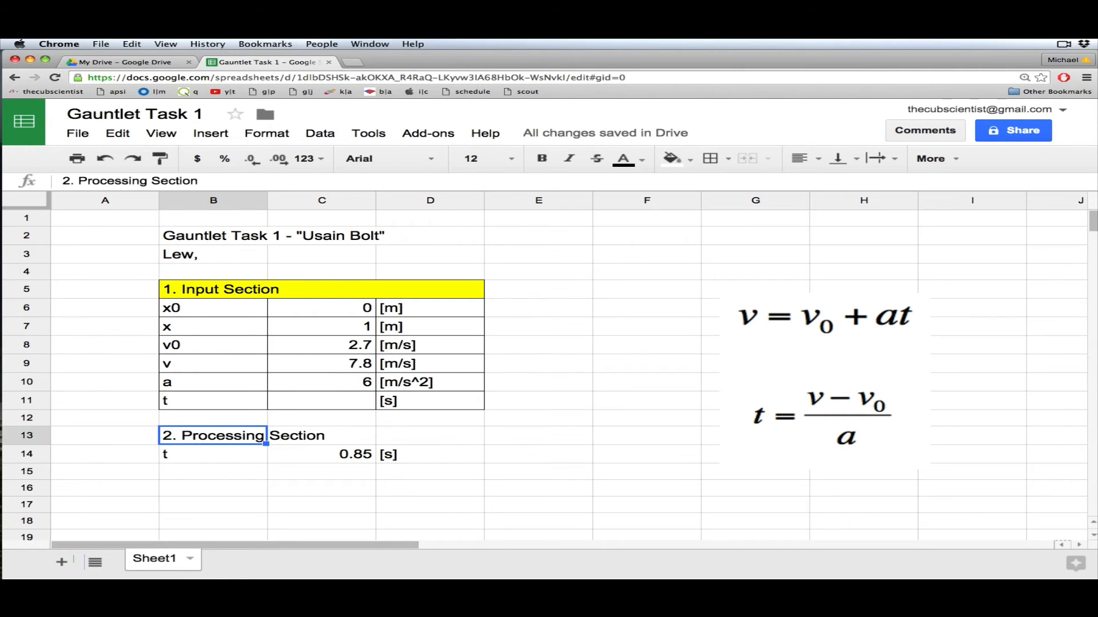
key("shift+Right")
key("shift+Right")
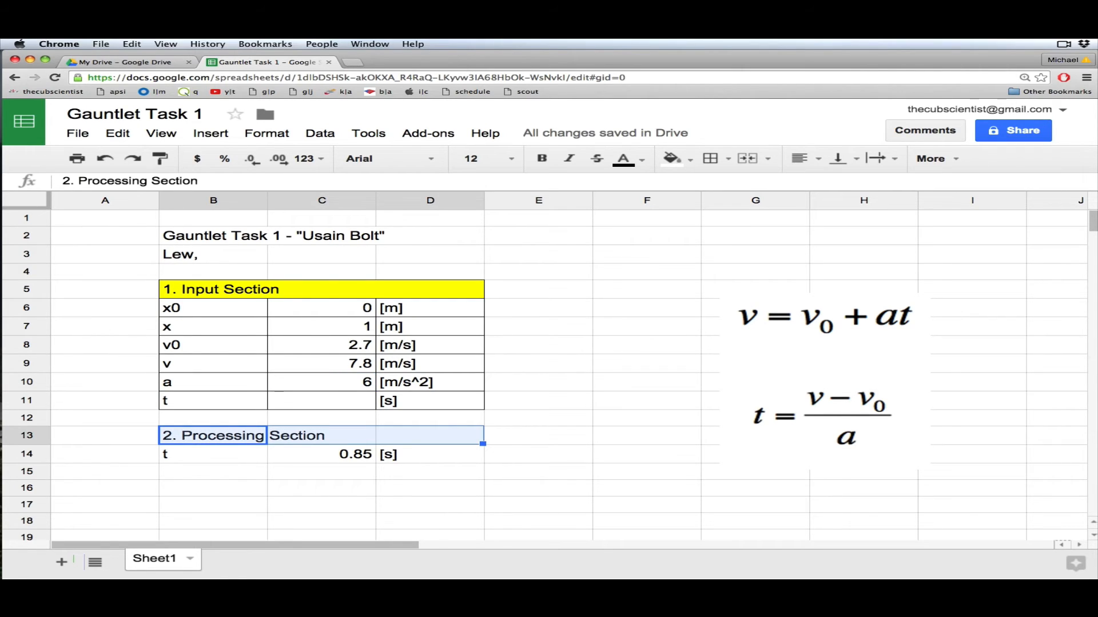
left_click(745, 160)
left_click(679, 160)
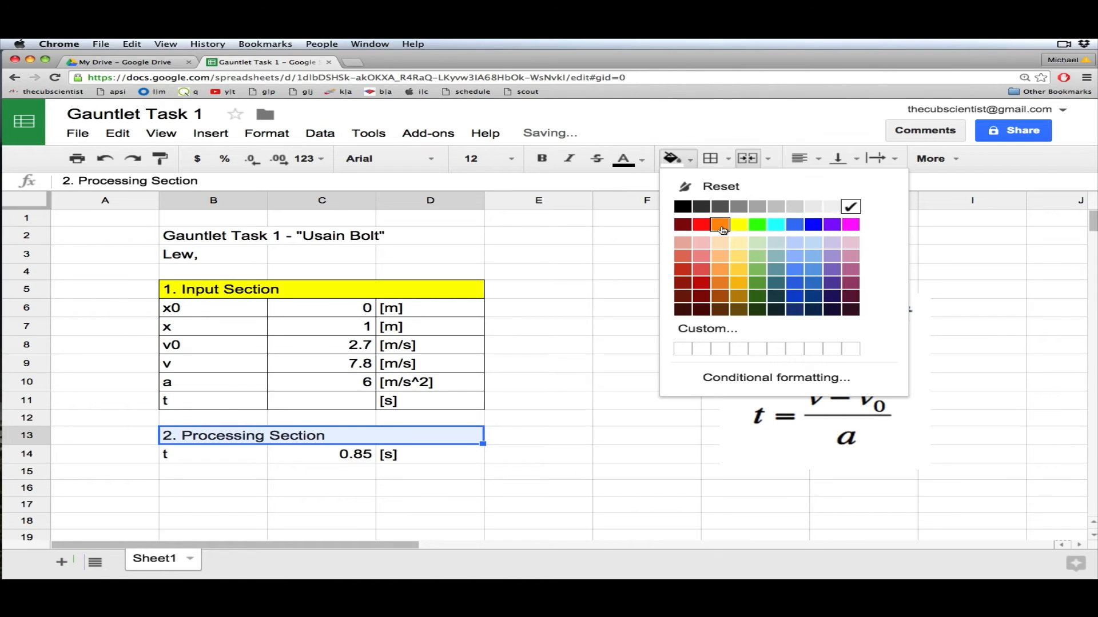
left_click(732, 228)
left_click(233, 480)
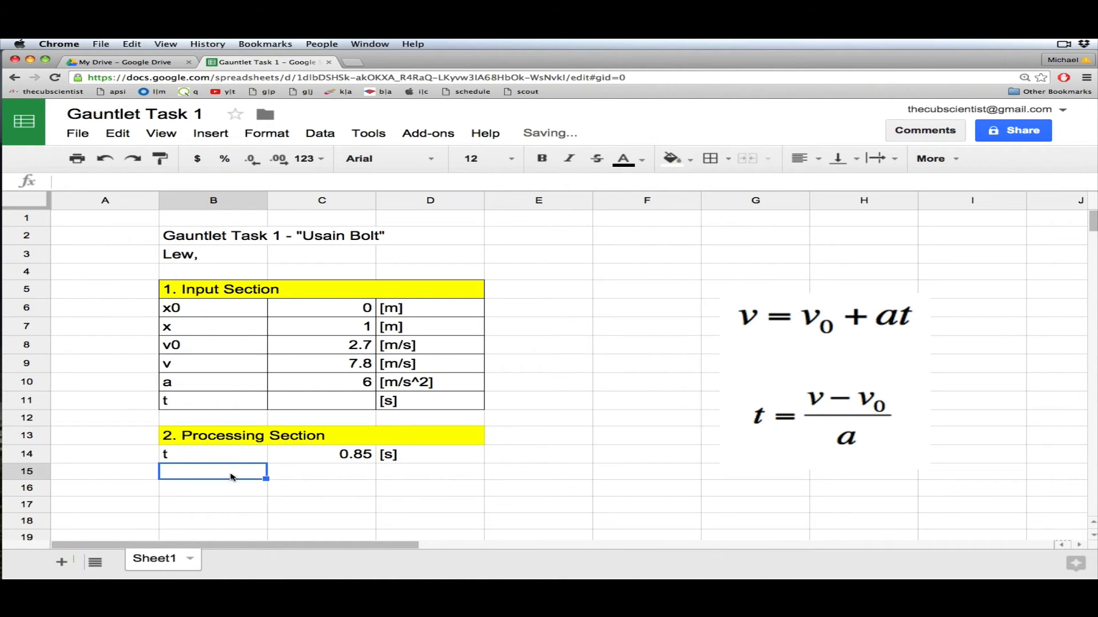
Apply all borders to the t row of the processing section, cells B14 to D14.
left_click_drag(229, 456, 482, 458)
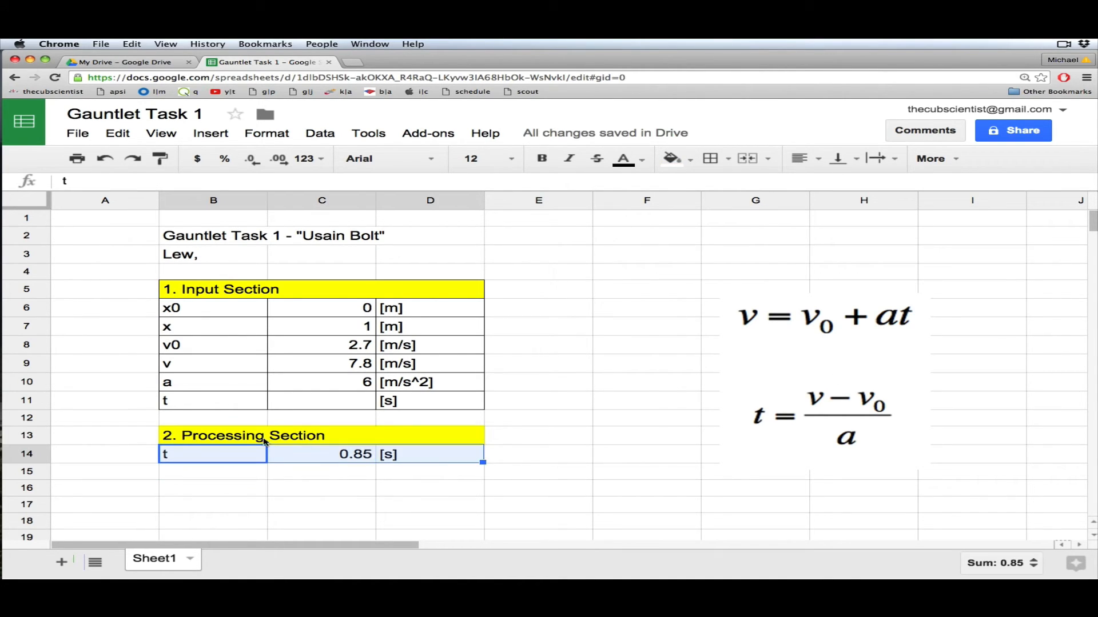
left_click(712, 160)
left_click(717, 186)
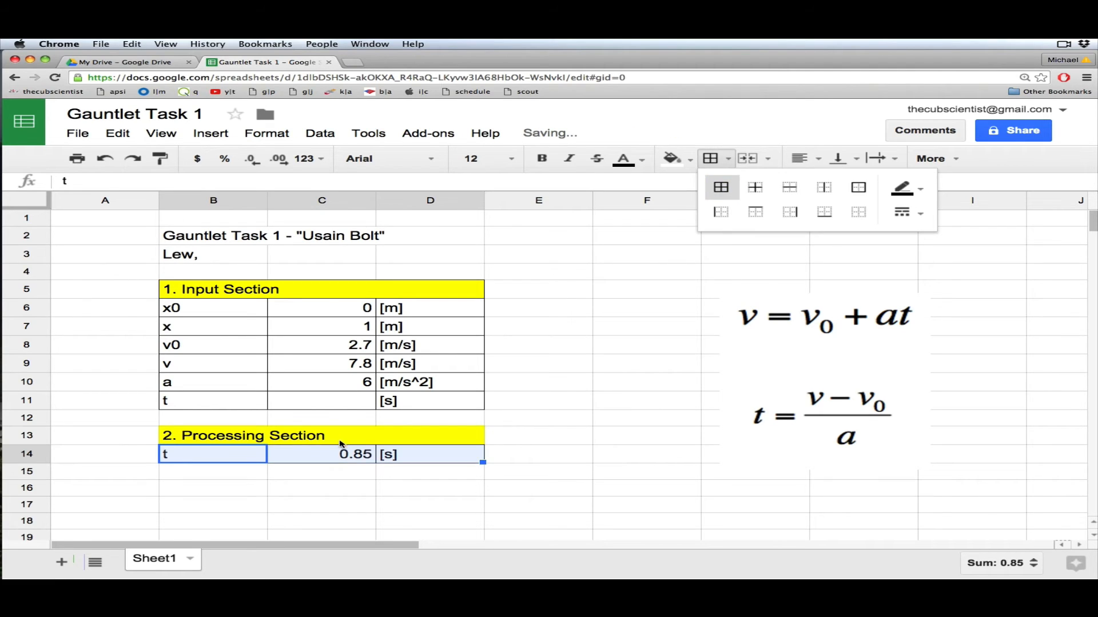
left_click(265, 505)
Enter the heading "3. Tolerance" in cell B16 below the processing section.
left_click(213, 488)
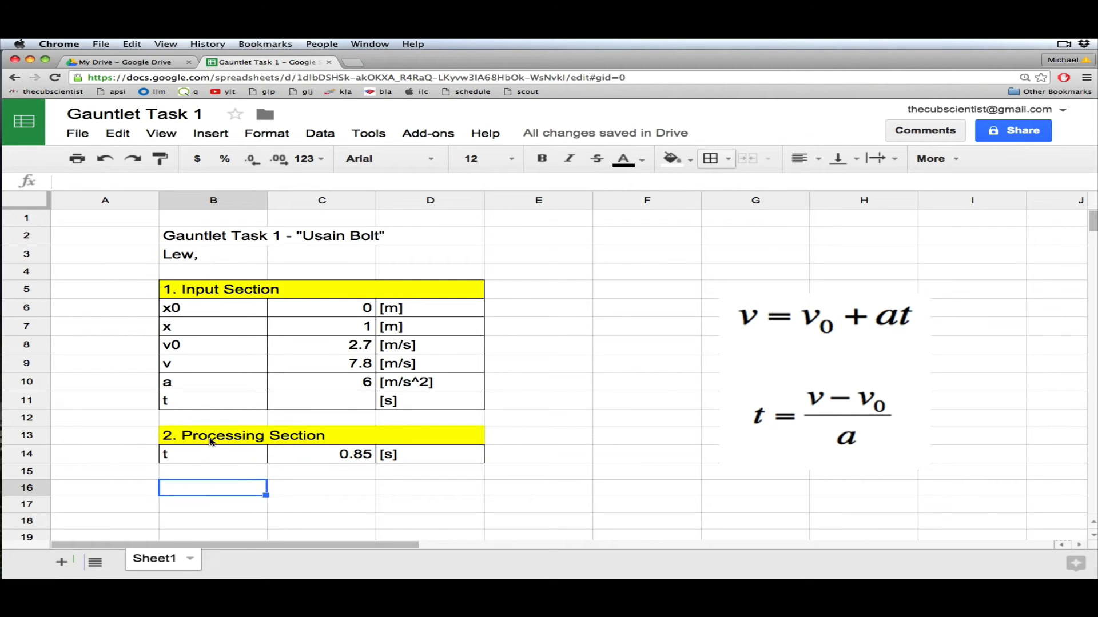
type("3. ")
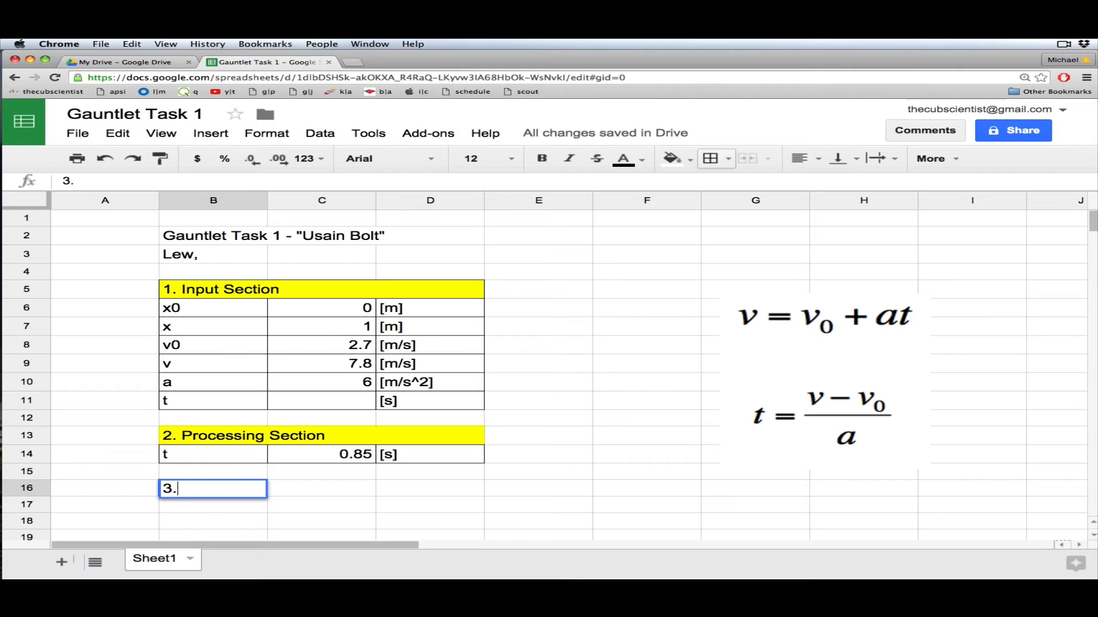
type("Tolera")
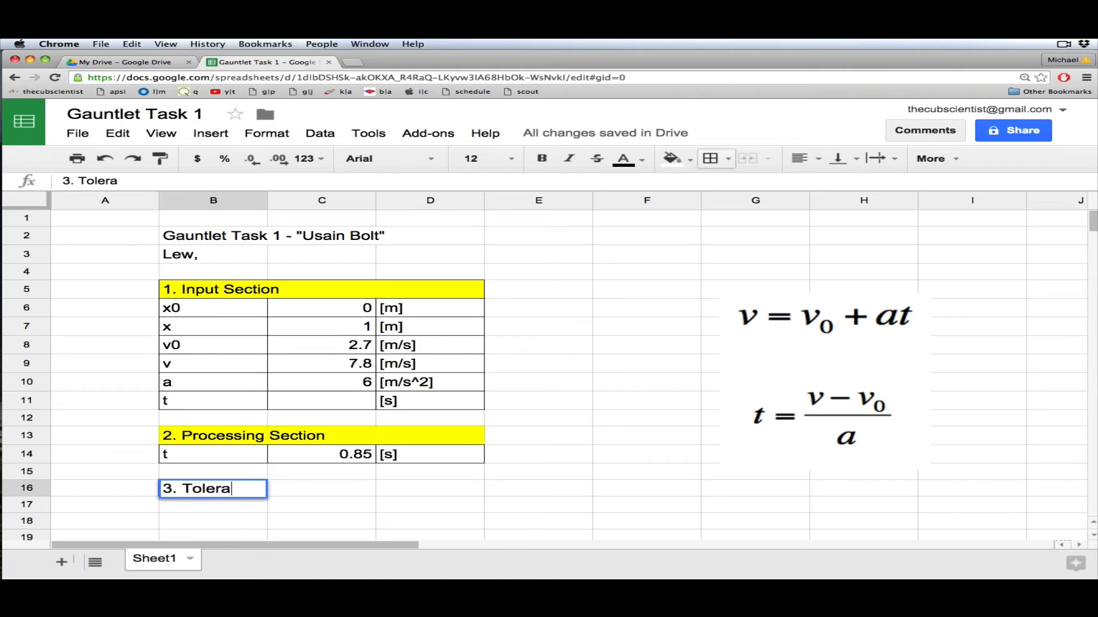
type("nce")
key("Return")
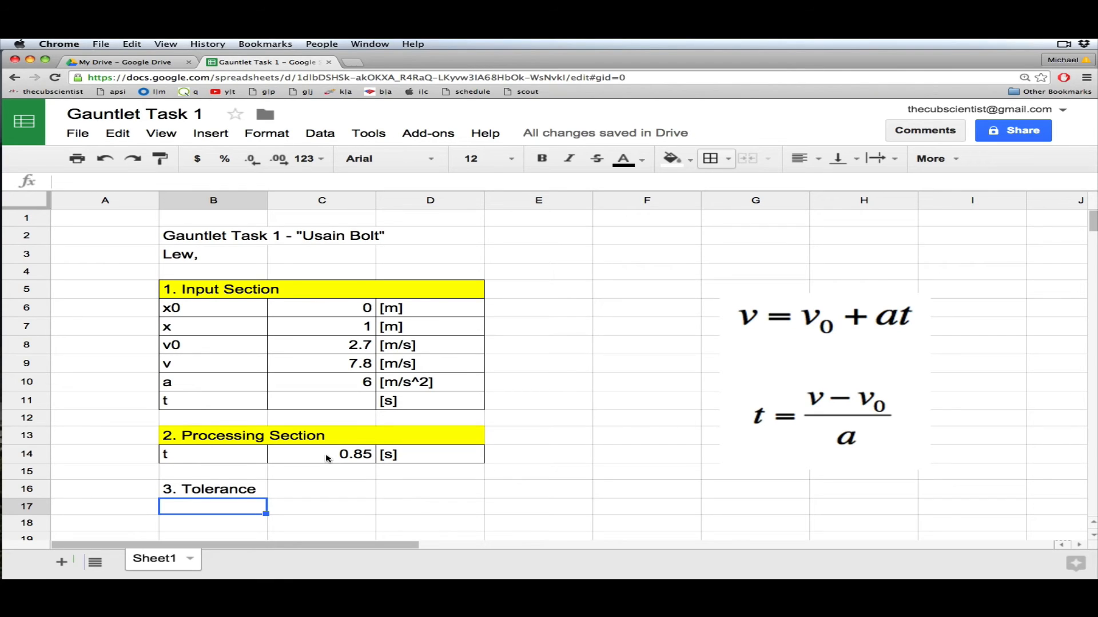
Enter the tolerance labels +5% in cell B17 and -5% in cell B18 as plain text.
type("'")
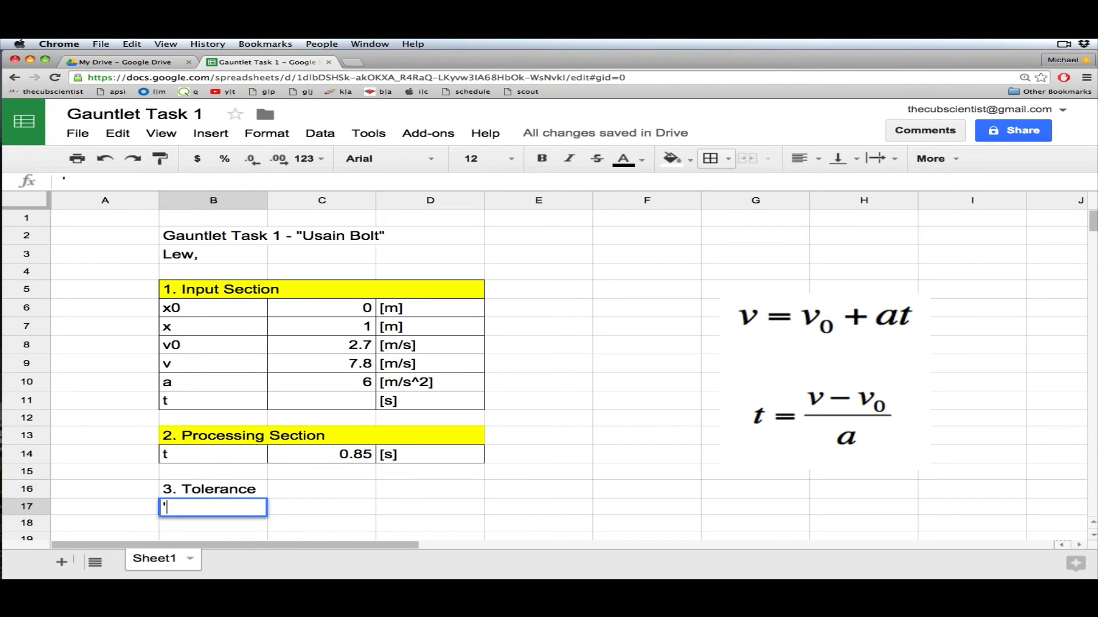
type("+5%")
key("Return")
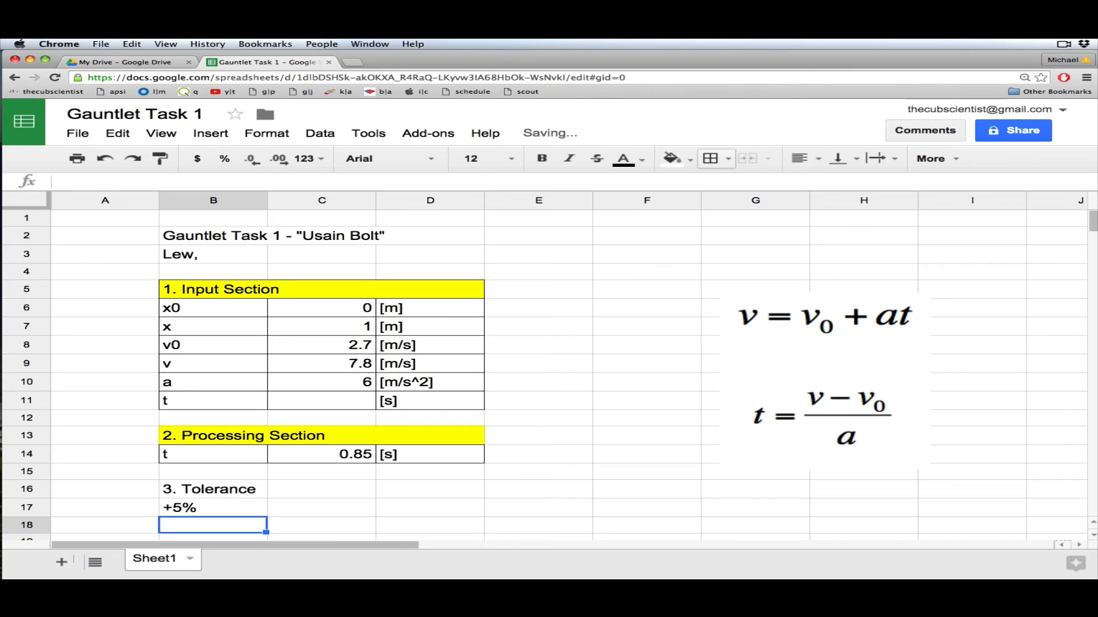
type("'-")
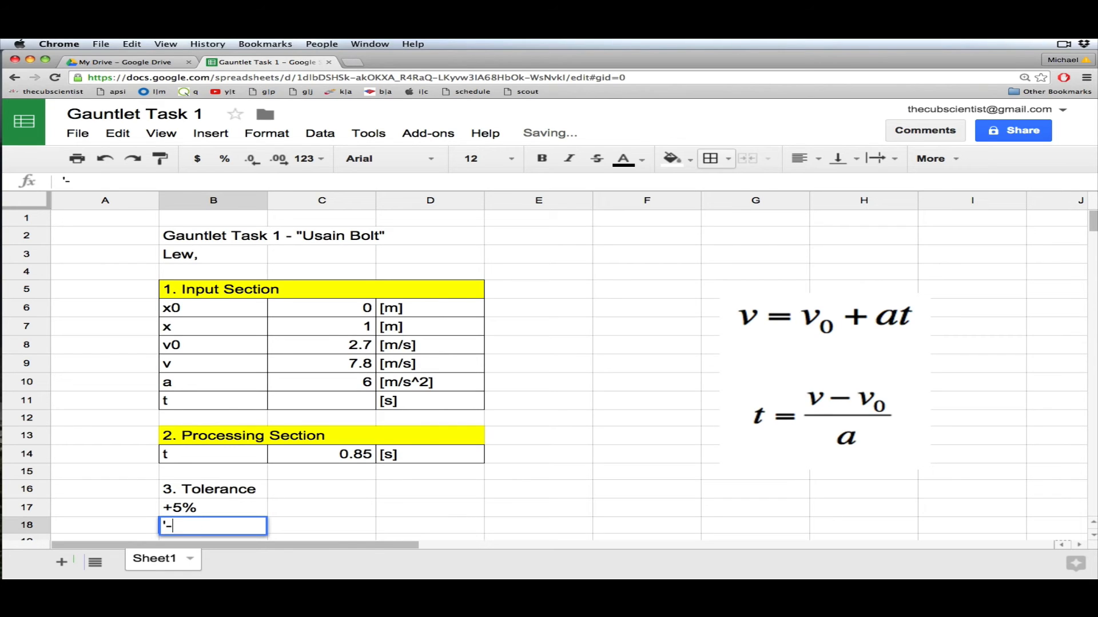
type("5%")
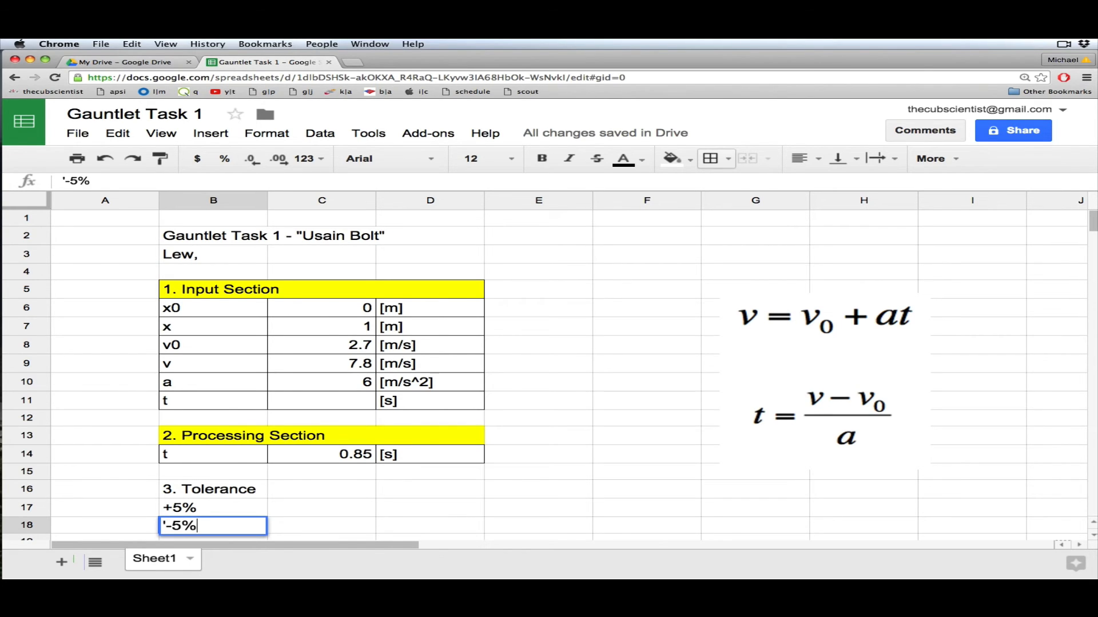
key("Return")
Calculate the +5% tolerance of t in cell C17 with the formula =1.05*C14.
key("Up")
key("Up")
key("Right")
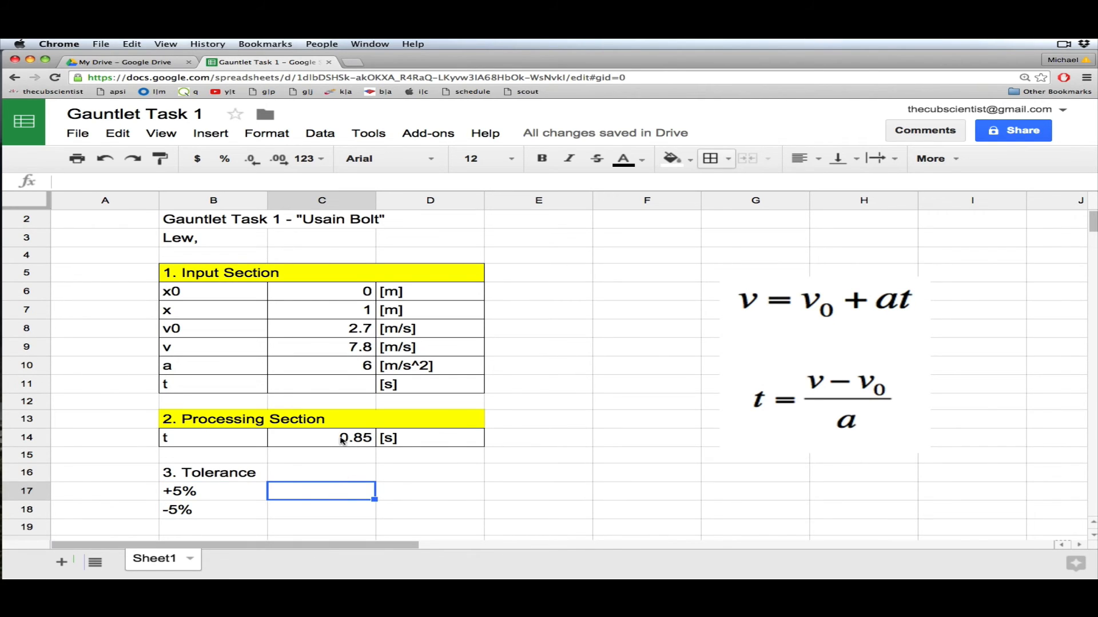
type("=")
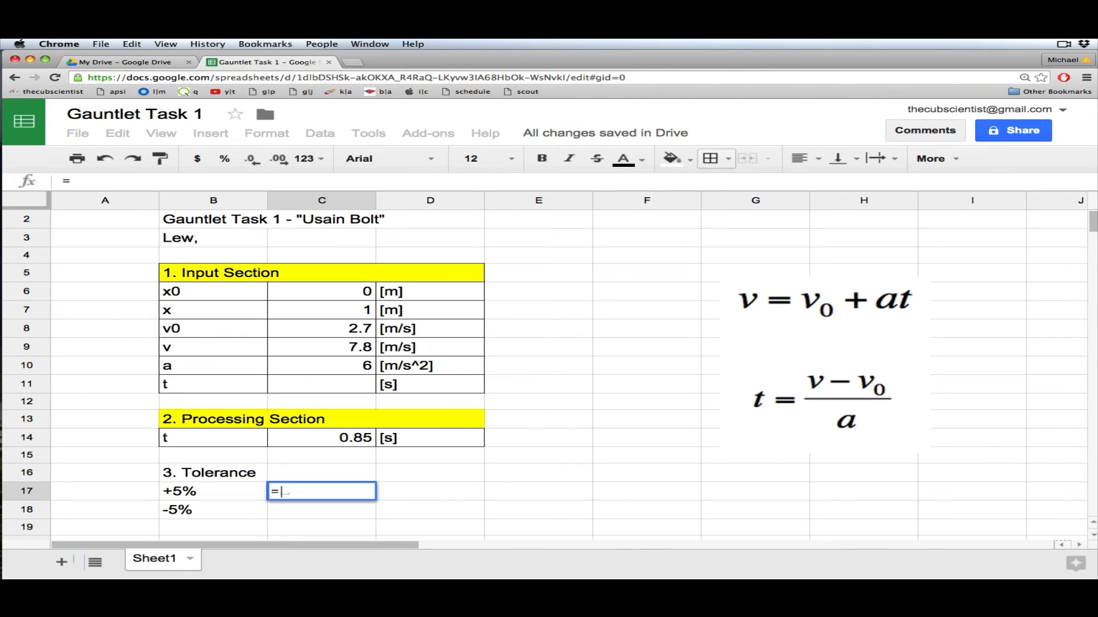
type("1.05*")
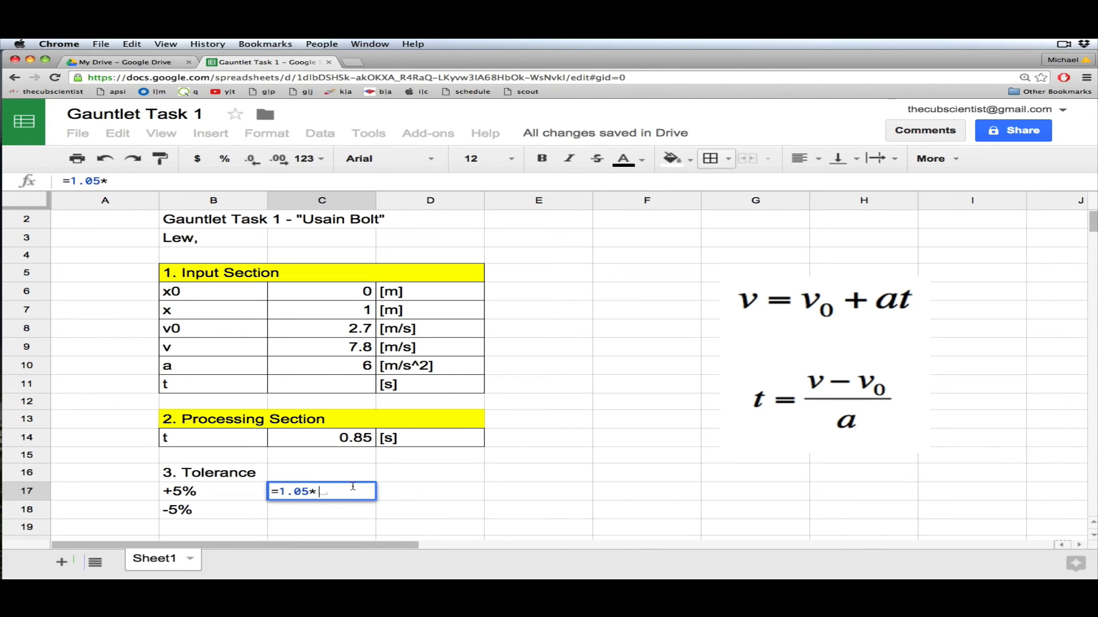
left_click(337, 443)
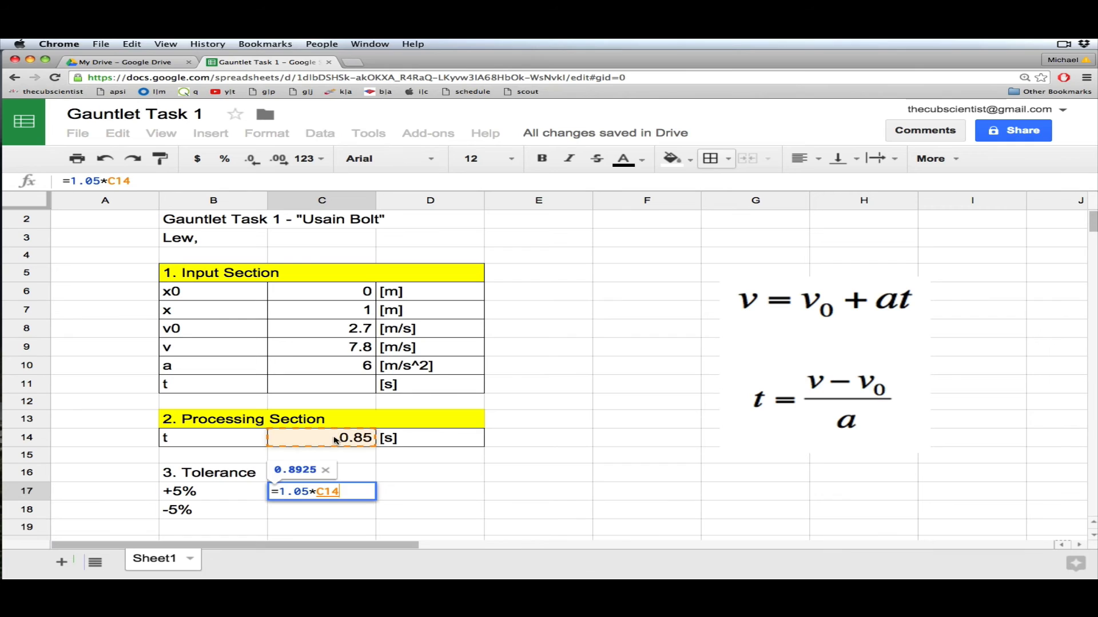
key("Return")
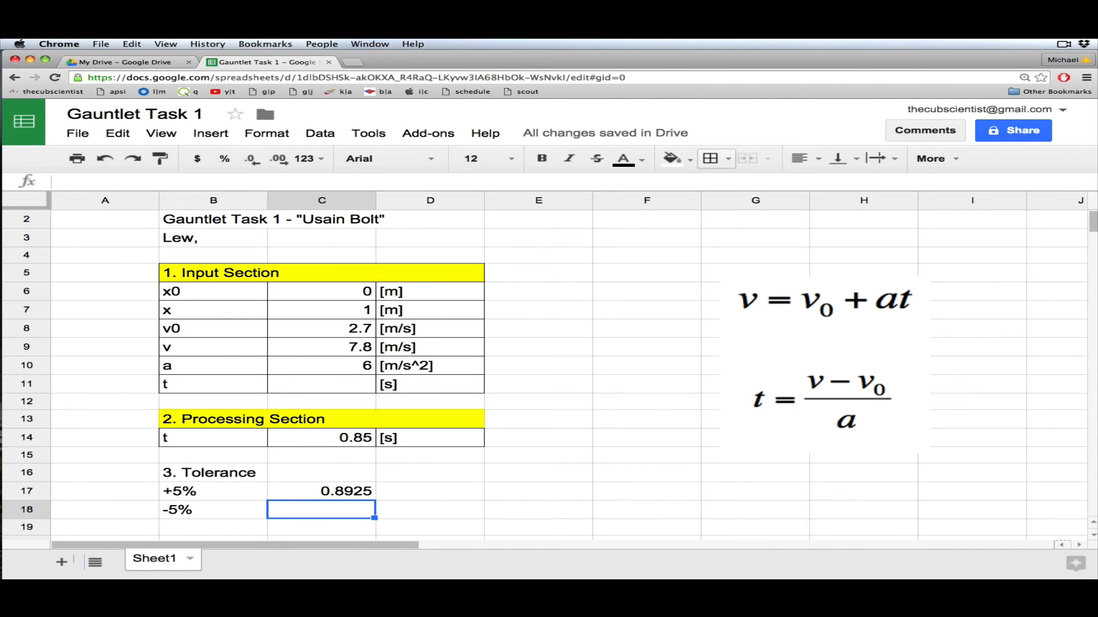
Calculate the -5% tolerance of t in cell C18 with the formula =0.95*C14.
type("=0.")
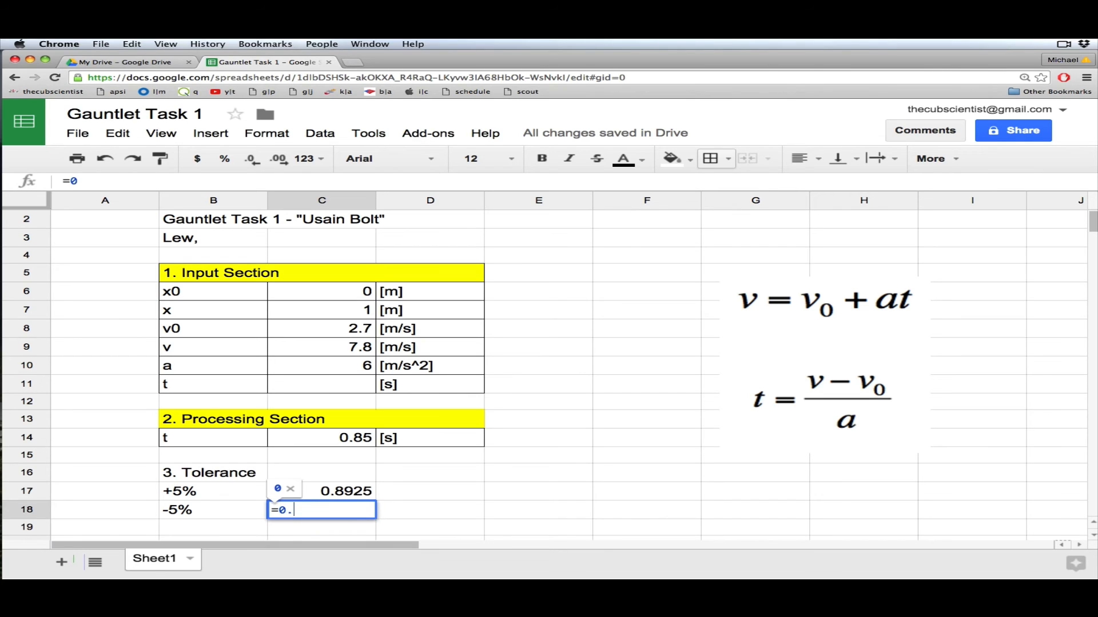
type("95*")
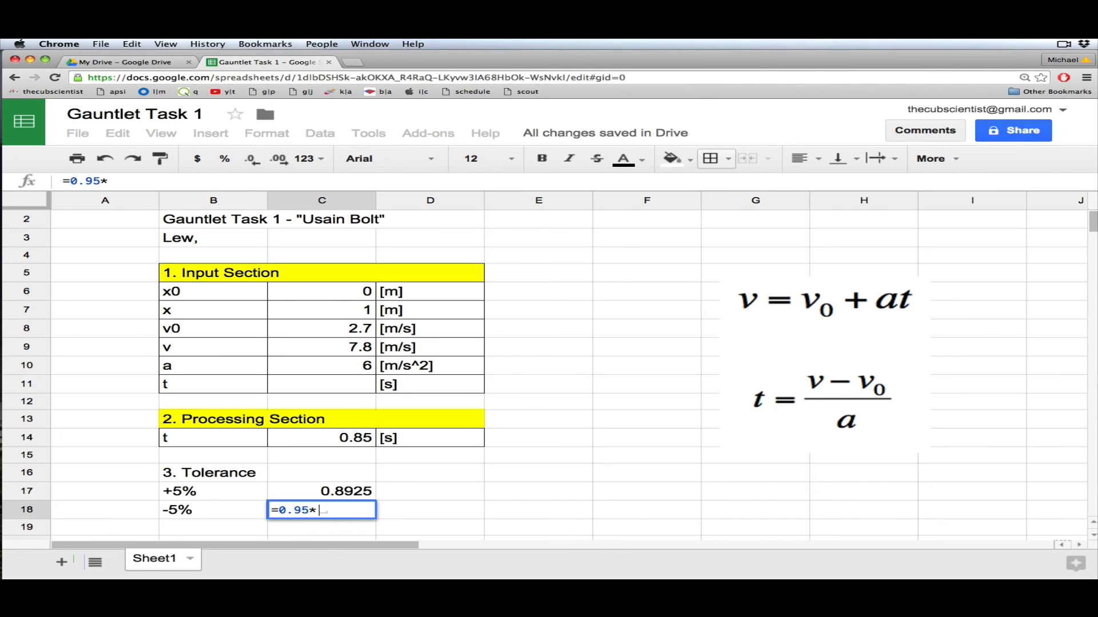
left_click(345, 438)
key("Return")
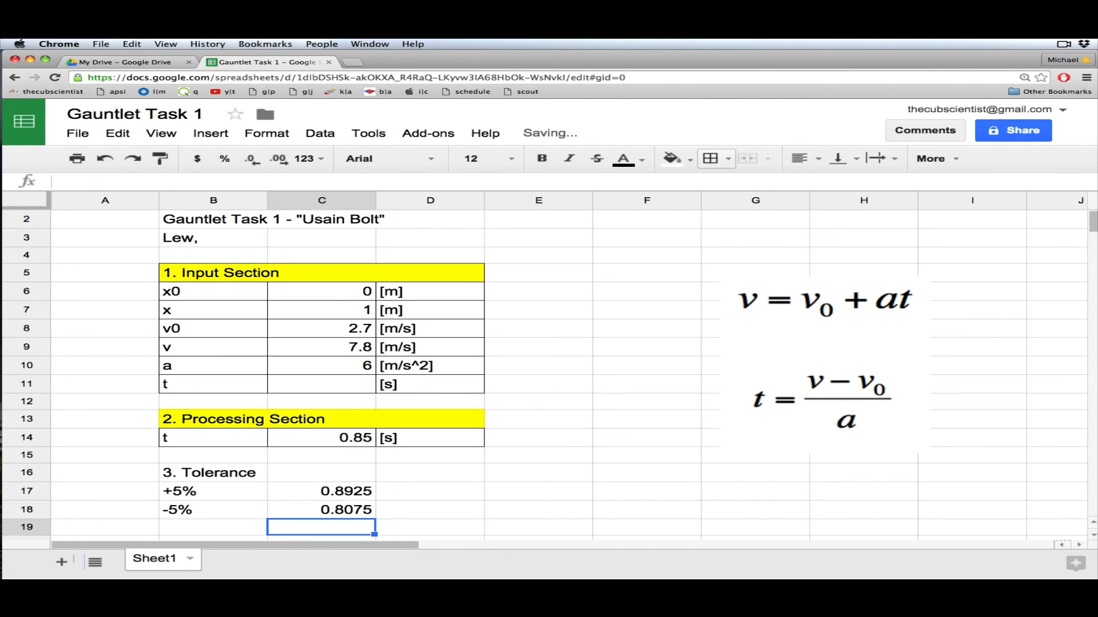
key("Up")
key("Up")
key("Down")
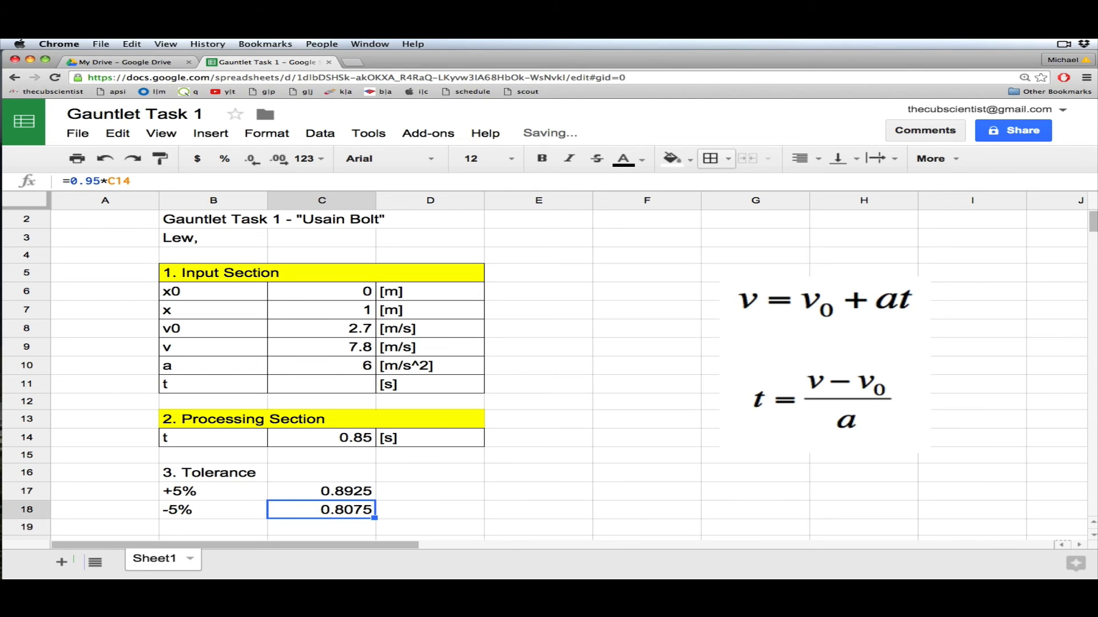
key("Up")
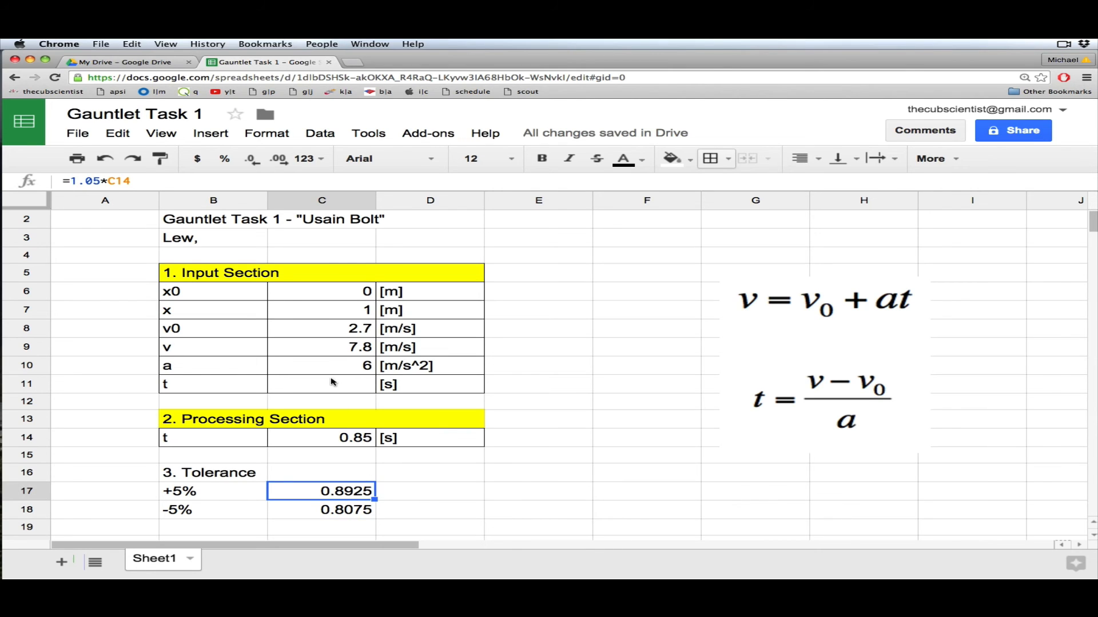
Set the final velocity v in cell C9 of the input section to 3.4.
left_click(344, 347)
key("Up")
key("Down")
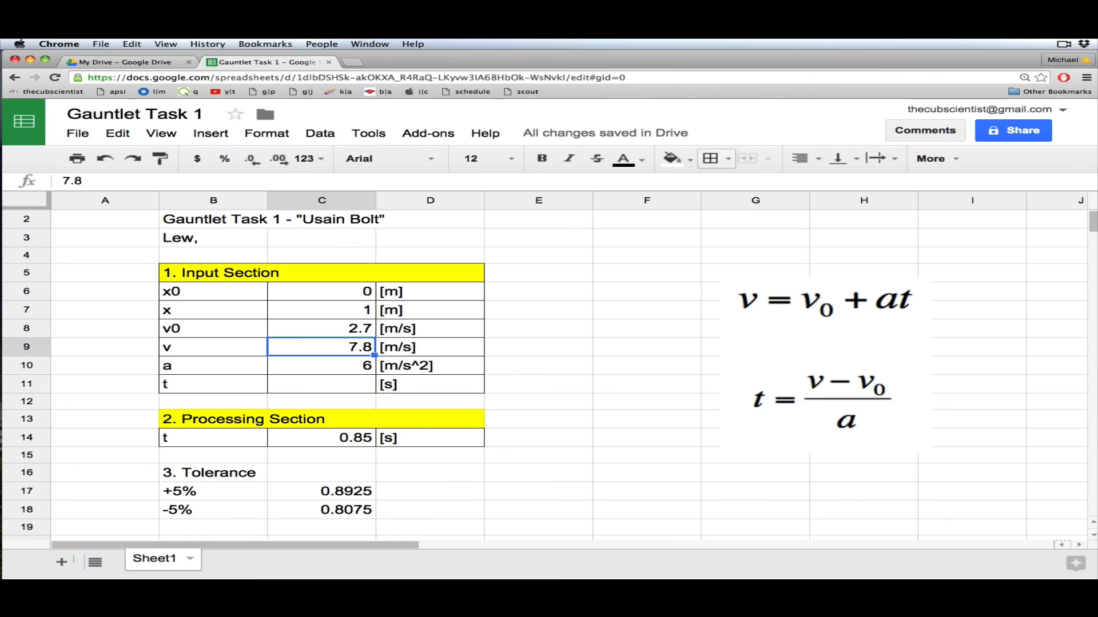
type("3.4")
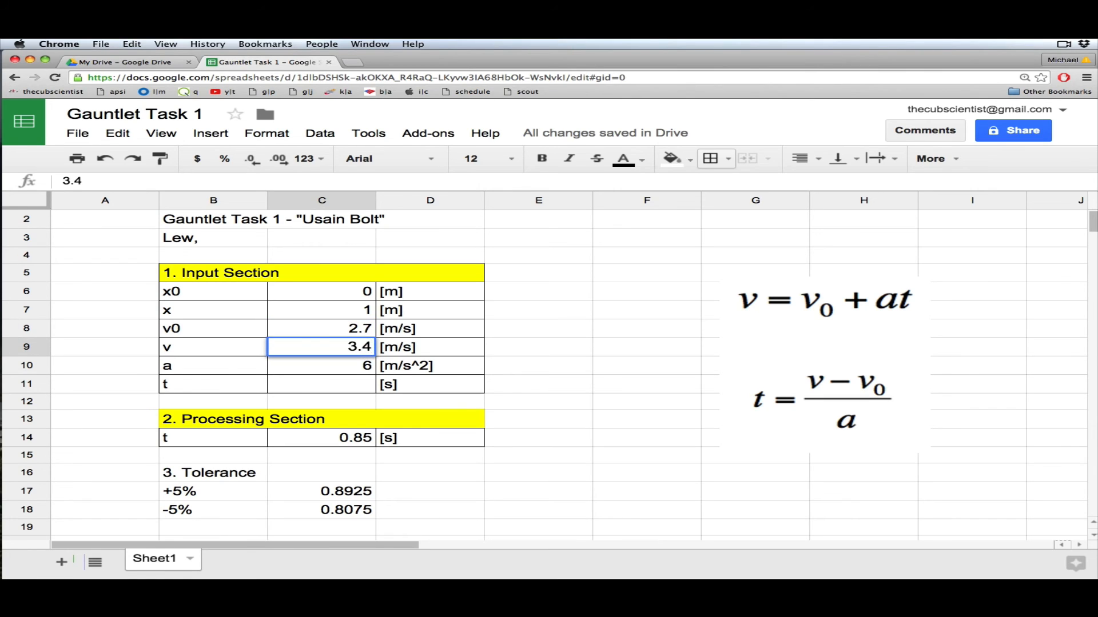
key("Return")
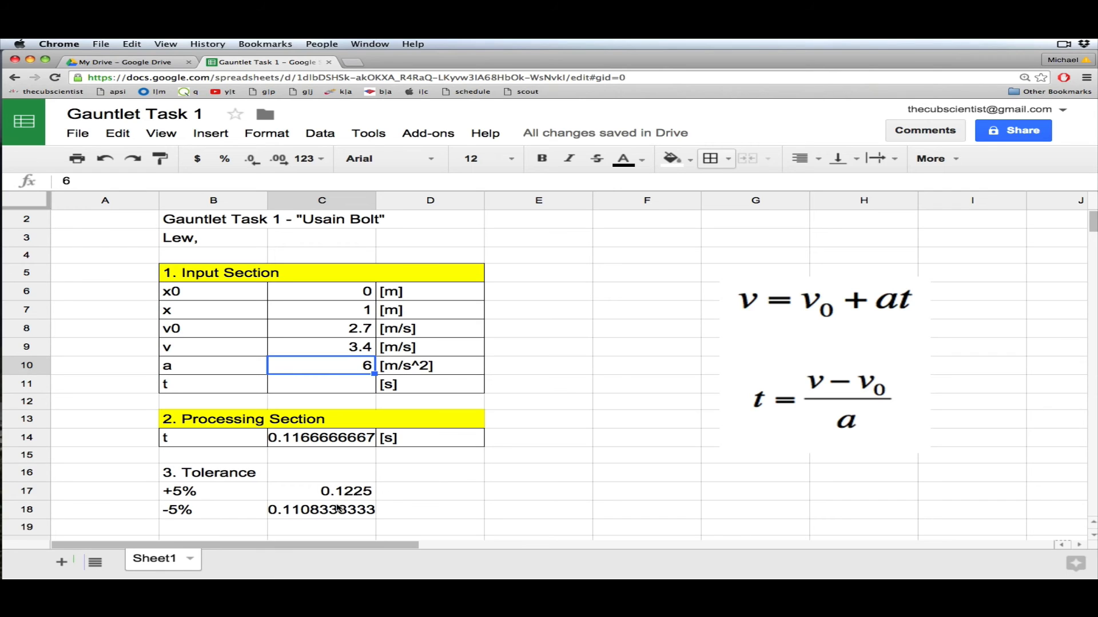
Enter the unit [s] beside both tolerance values in cells D17 and D18.
left_click(413, 496)
type("[s]")
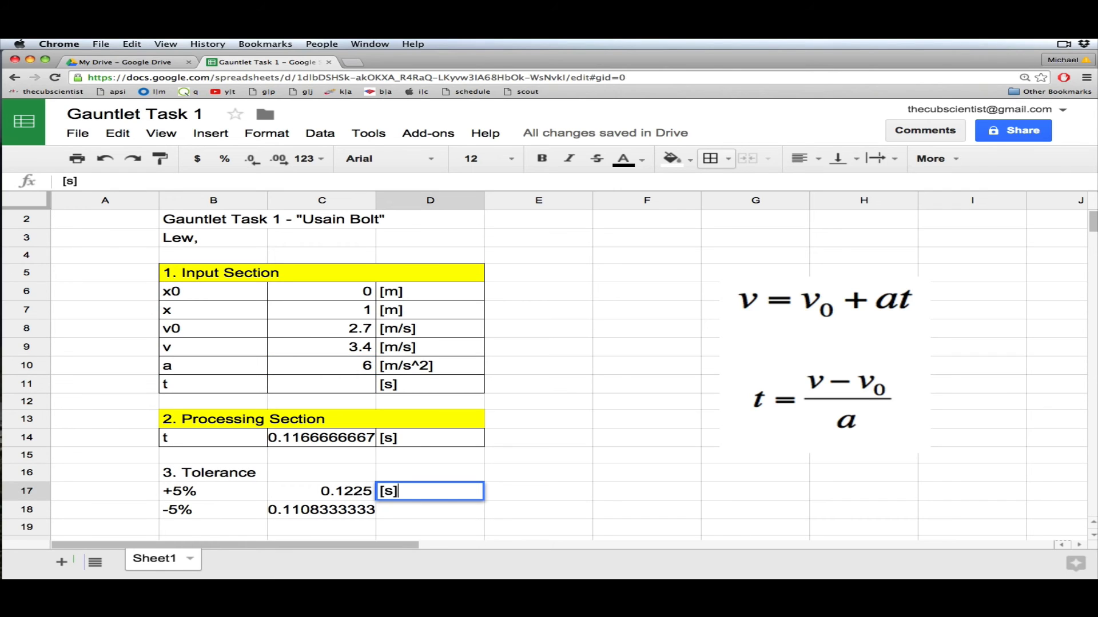
key("Return")
type("[s]")
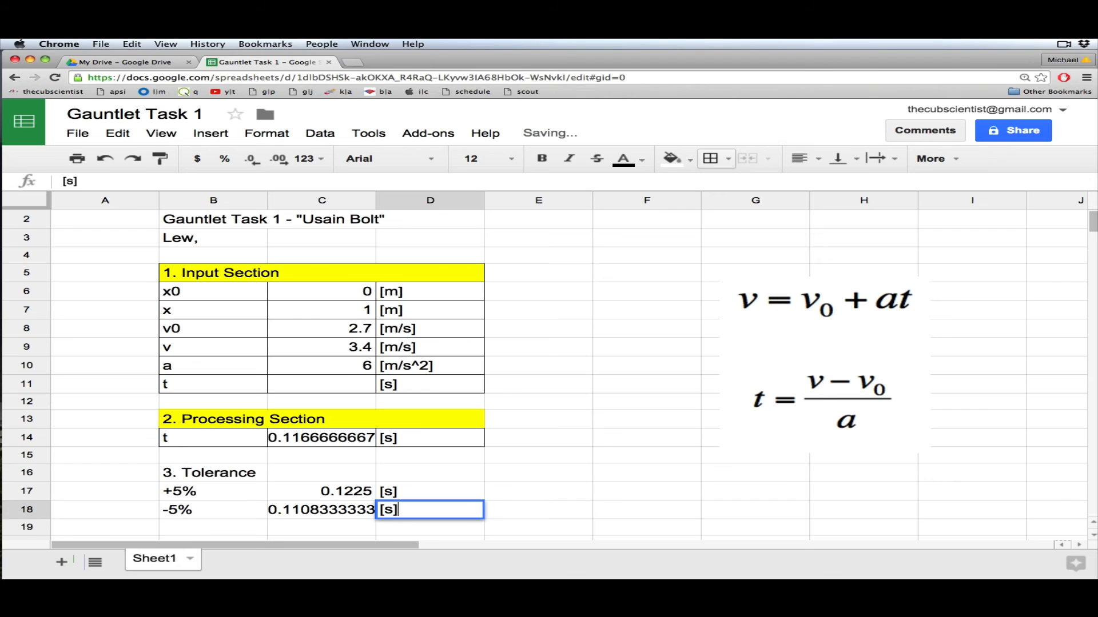
key("Return")
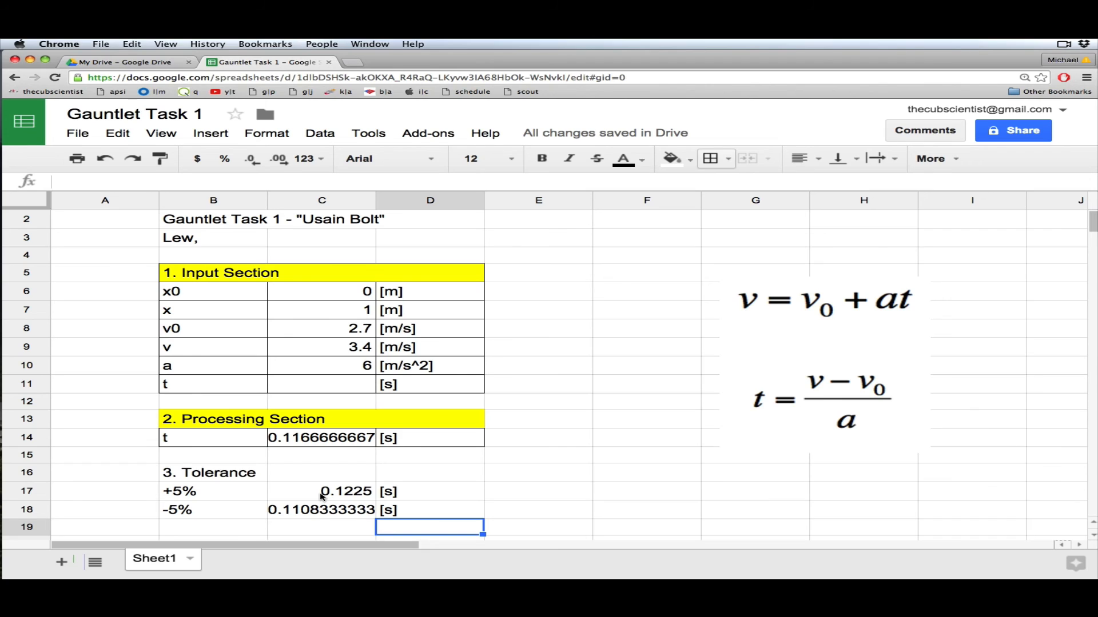
Apply the two-decimal Number format to the input values in cells C6 to C11.
left_click_drag(334, 291, 334, 383)
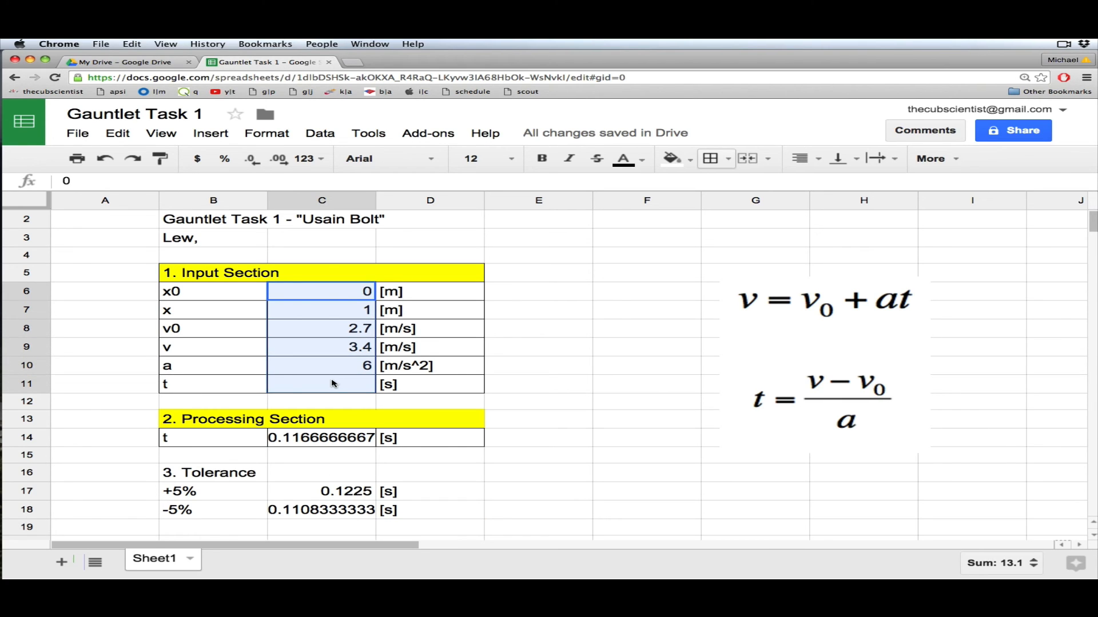
left_click(277, 135)
mouse_move(283, 158)
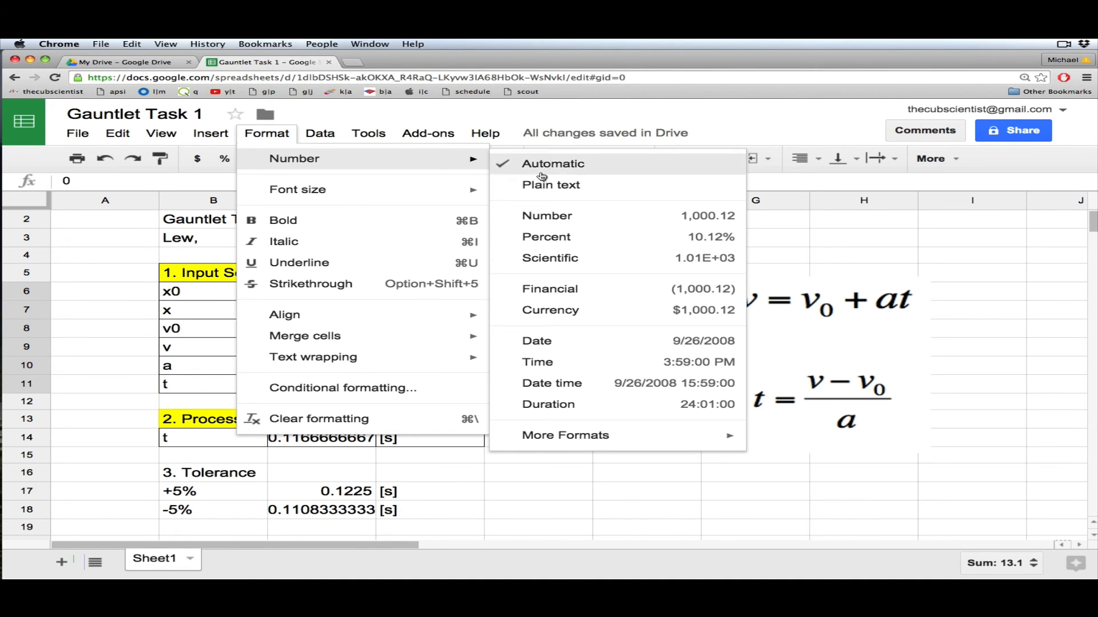
left_click(547, 219)
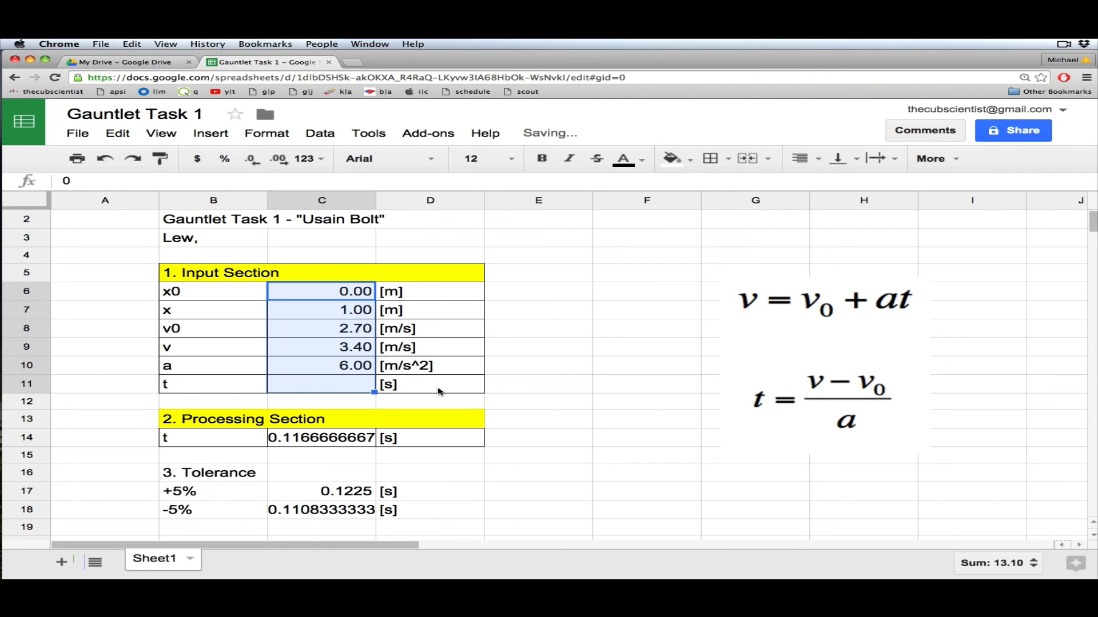
Apply the two-decimal Number format to the calculated t in cell C14.
left_click(367, 439)
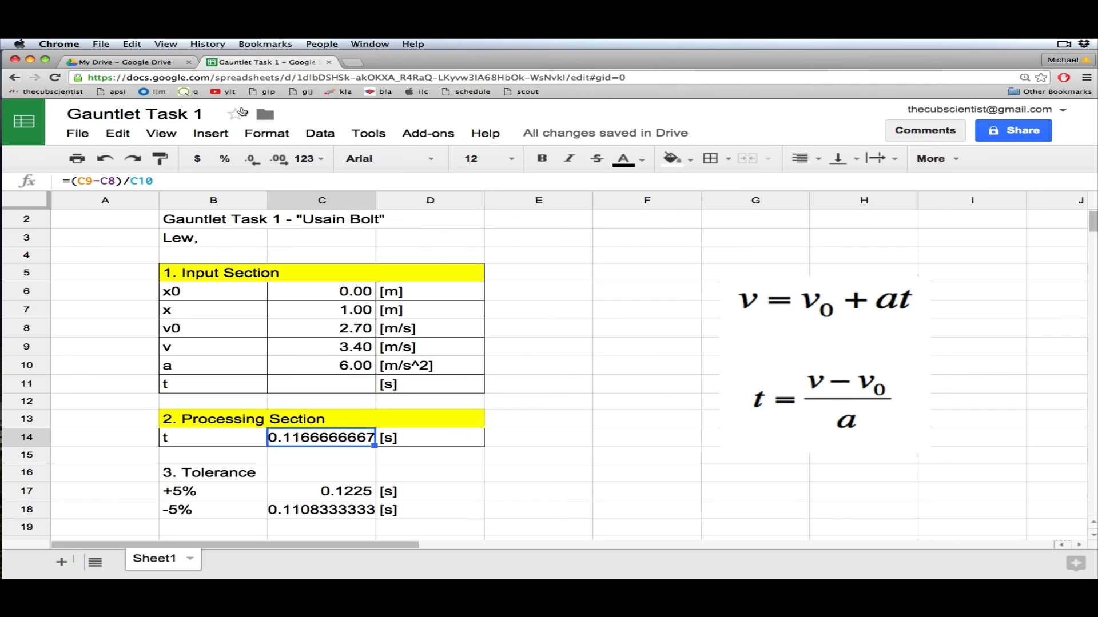
left_click(243, 135)
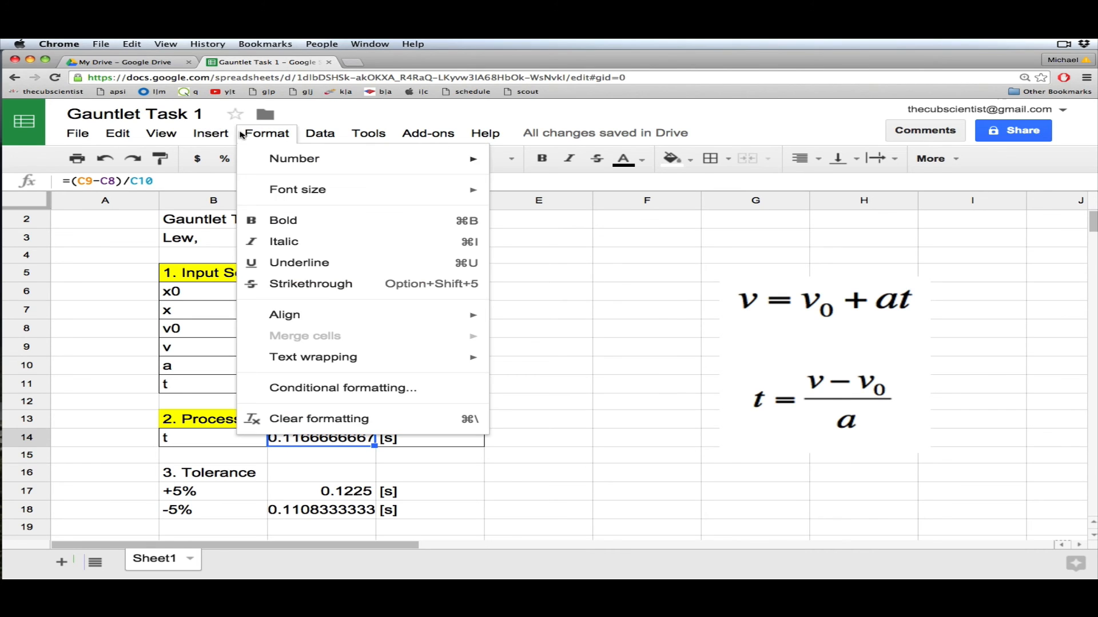
mouse_move(311, 159)
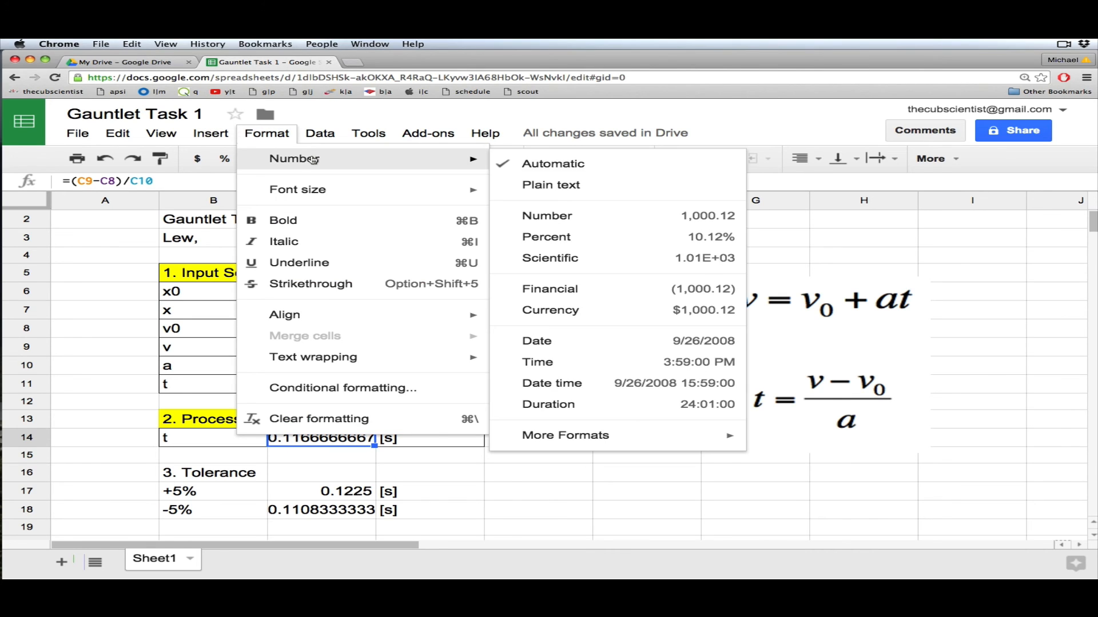
left_click(543, 223)
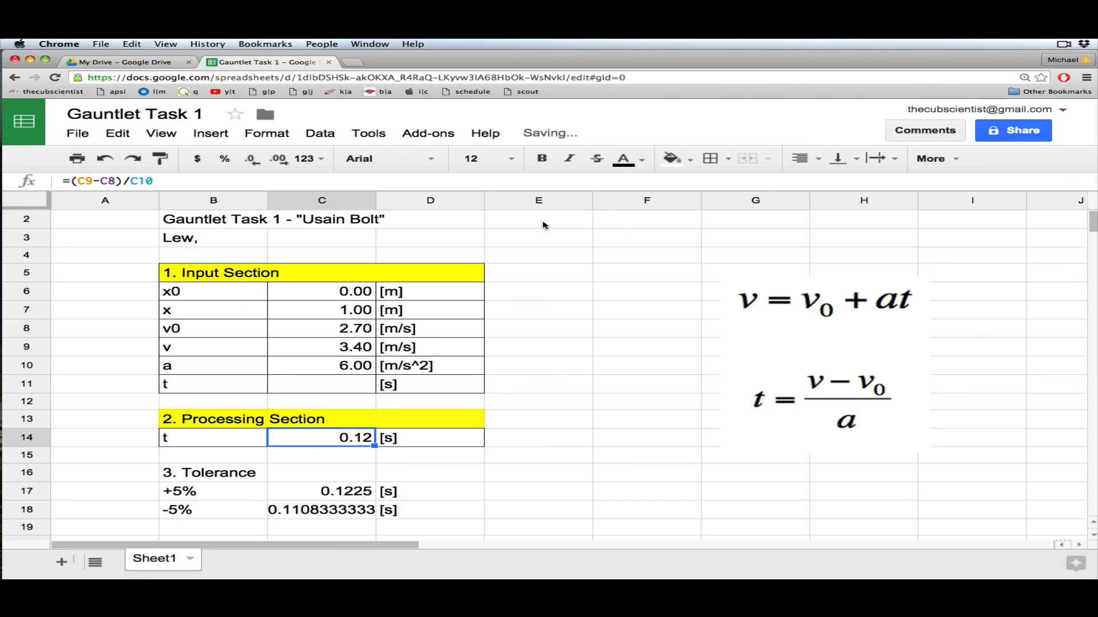
Apply the two-decimal Number format to the tolerance values in cells C17 and C18.
left_click(345, 492)
left_click_drag(345, 492, 345, 506)
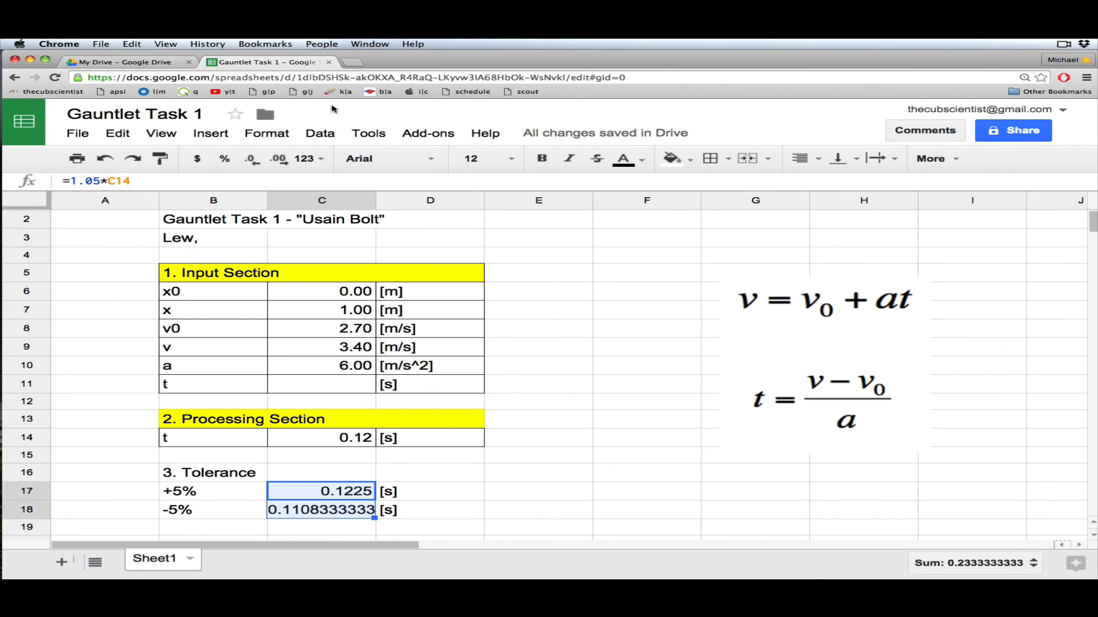
left_click(268, 133)
mouse_move(337, 160)
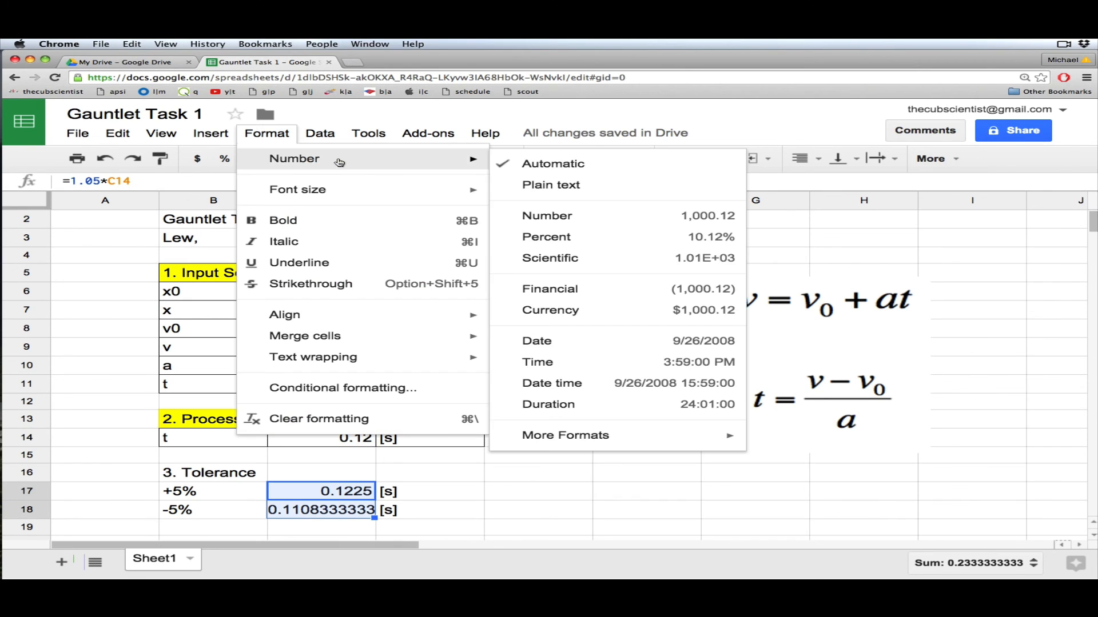
left_click(525, 215)
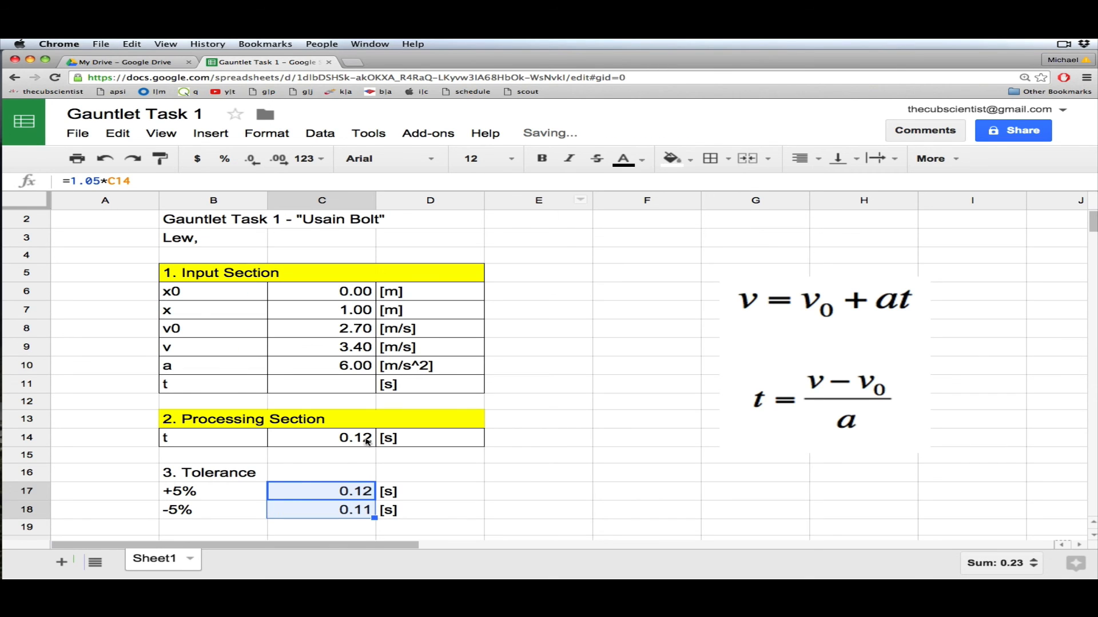
Copy the formatting of the "2. Processing Section" heading onto the "3. Tolerance" heading across cells B16 to D16.
left_click(201, 482)
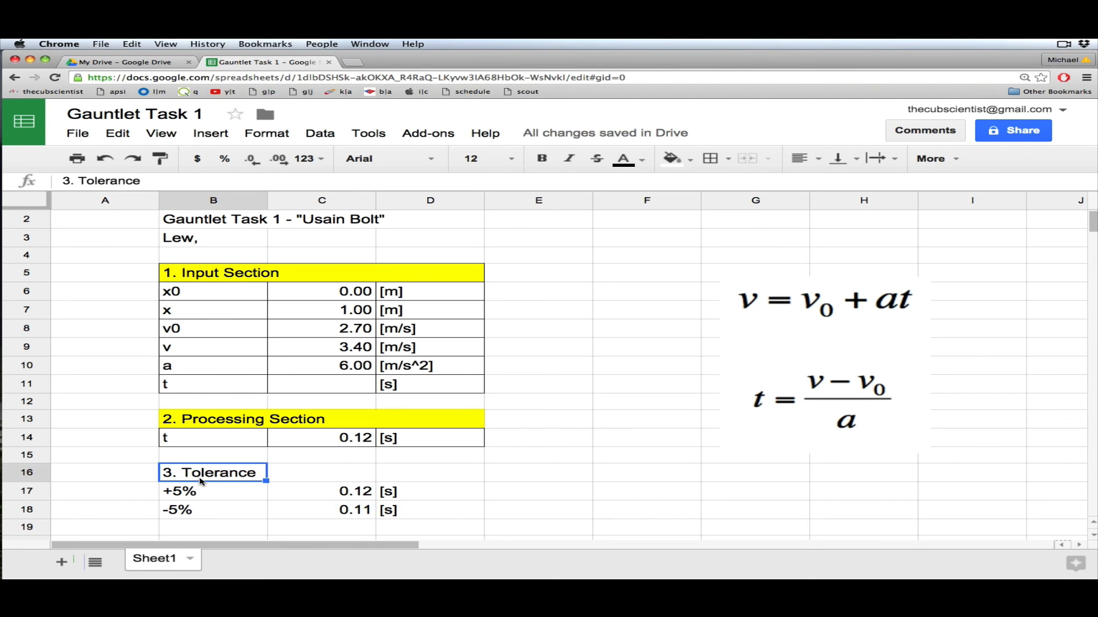
left_click(223, 417)
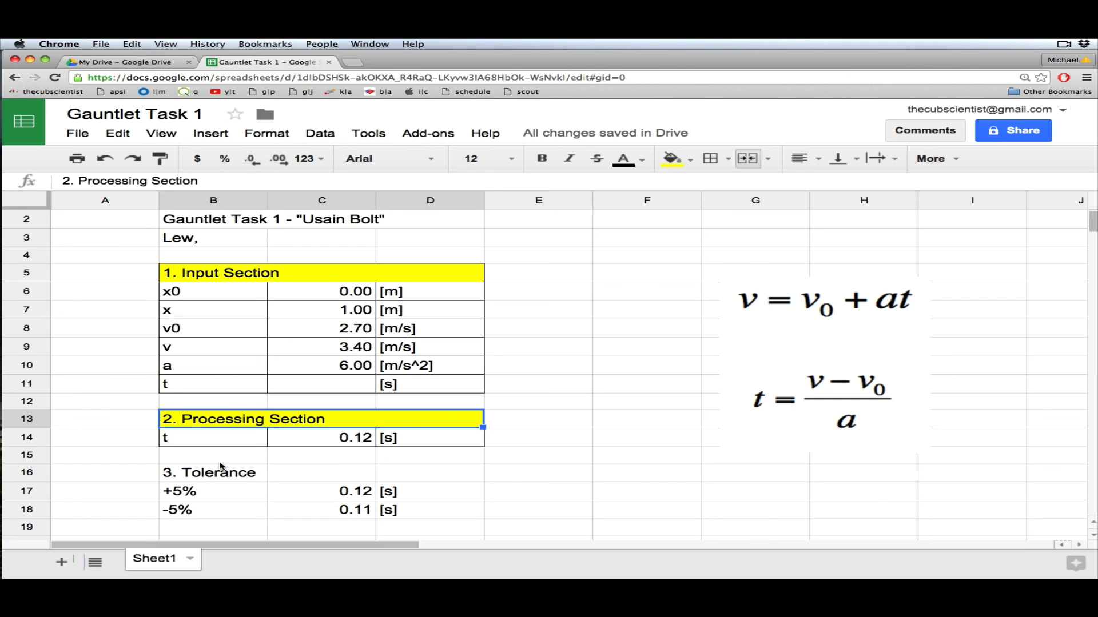
left_click(161, 160)
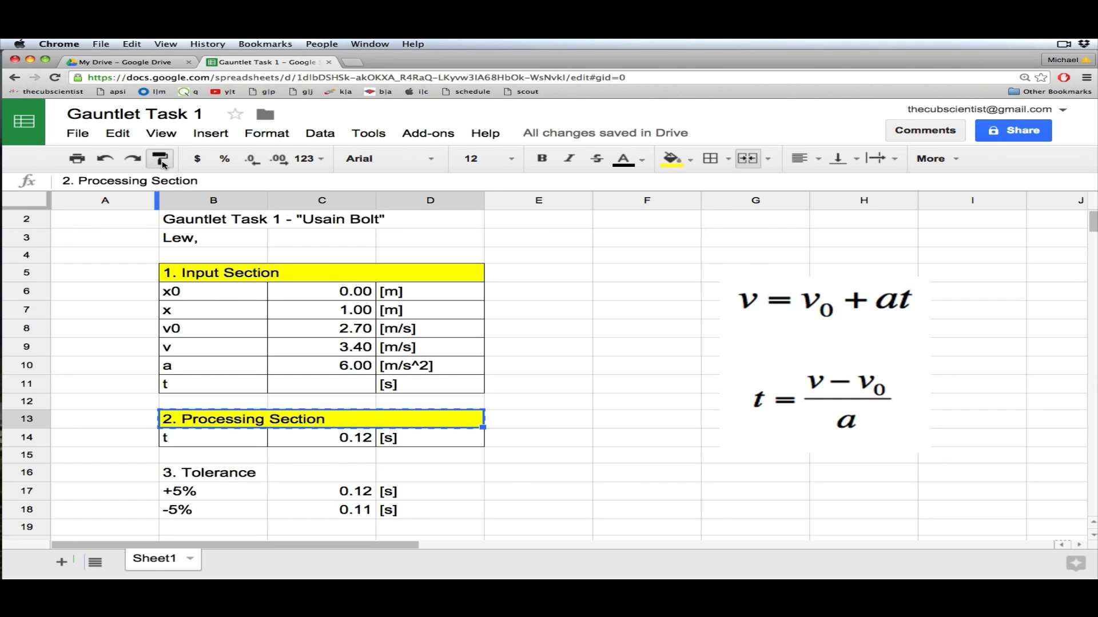
left_click_drag(232, 472, 420, 481)
Apply all borders to the tolerance rows, cells B17 to D18.
left_click_drag(223, 490, 465, 513)
left_click(713, 158)
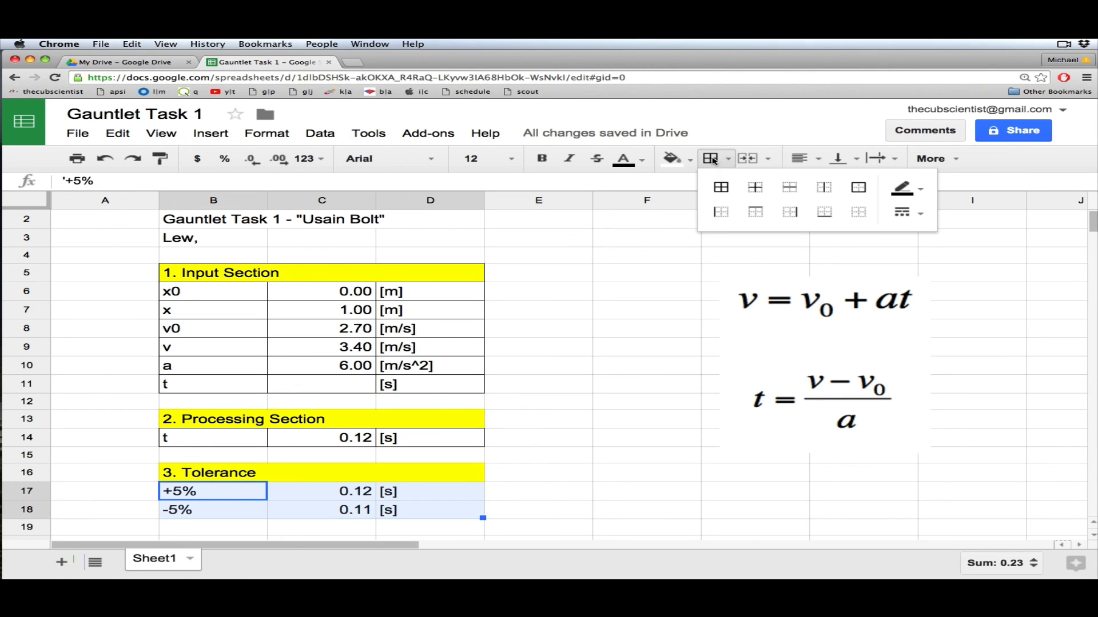
left_click(721, 187)
left_click(608, 420)
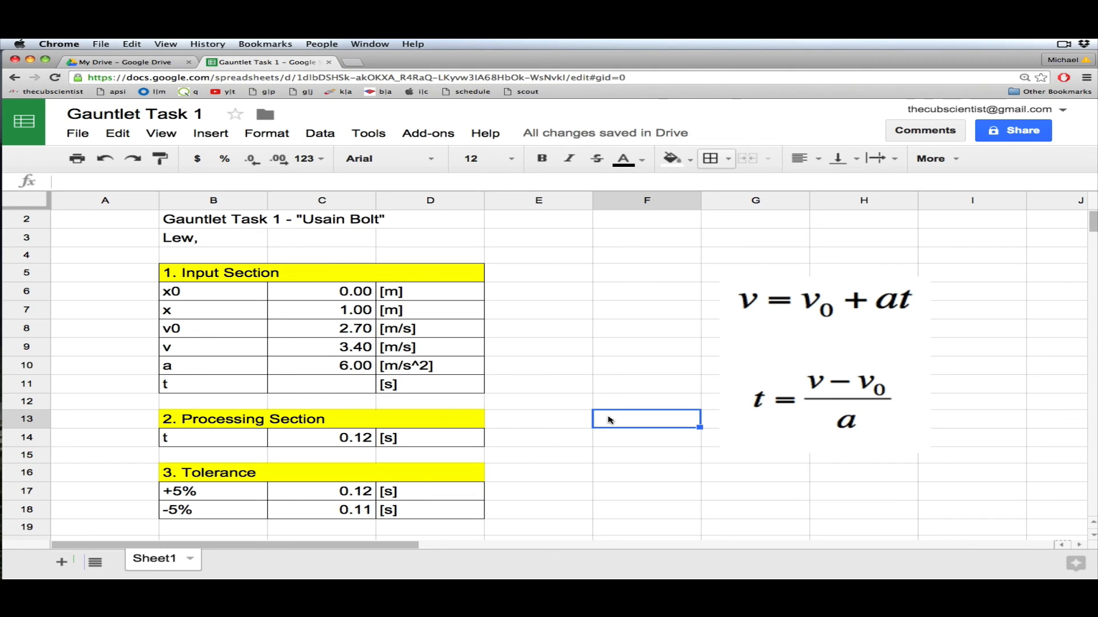
Examine the velocity inputs v0 and v in cells C8 and C9 and the formula for t in cell C14.
left_click(343, 331)
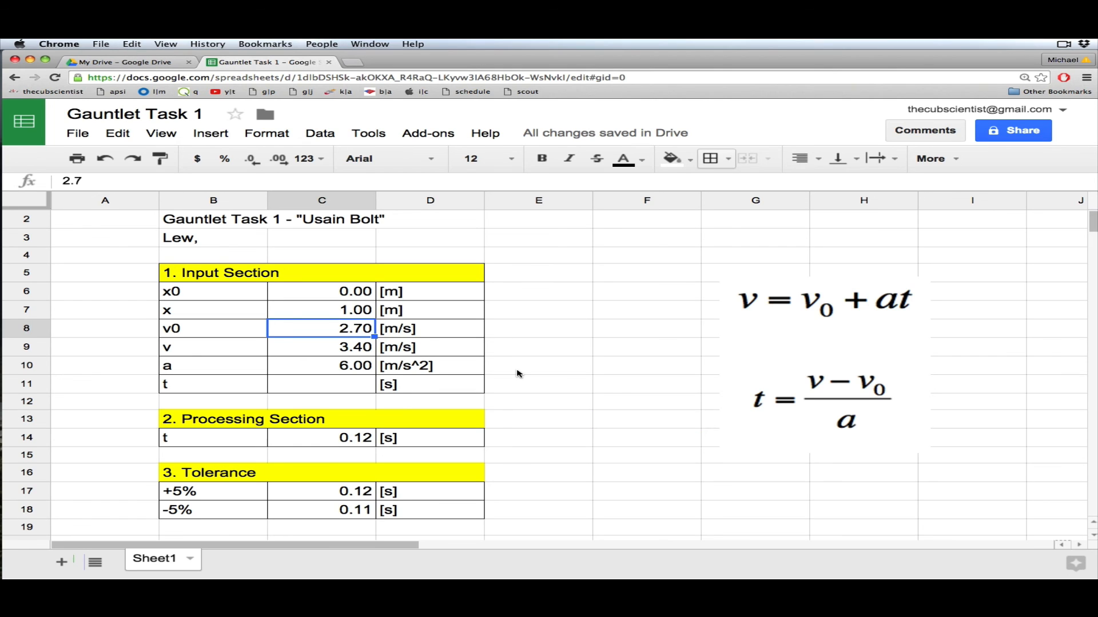
key("Down")
left_click(325, 438)
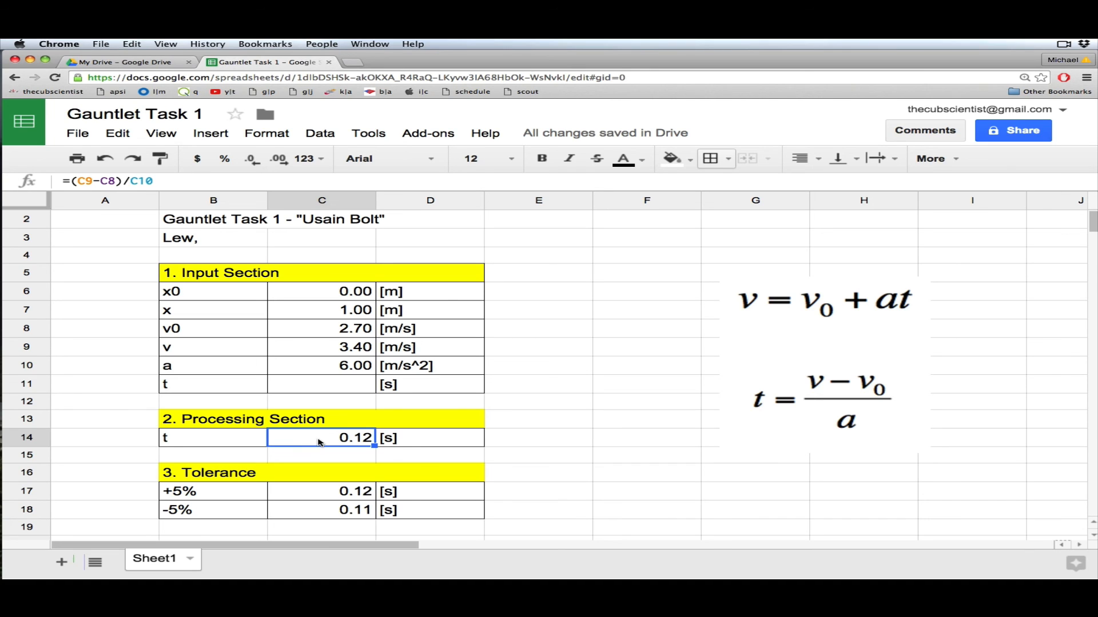
left_click(325, 346)
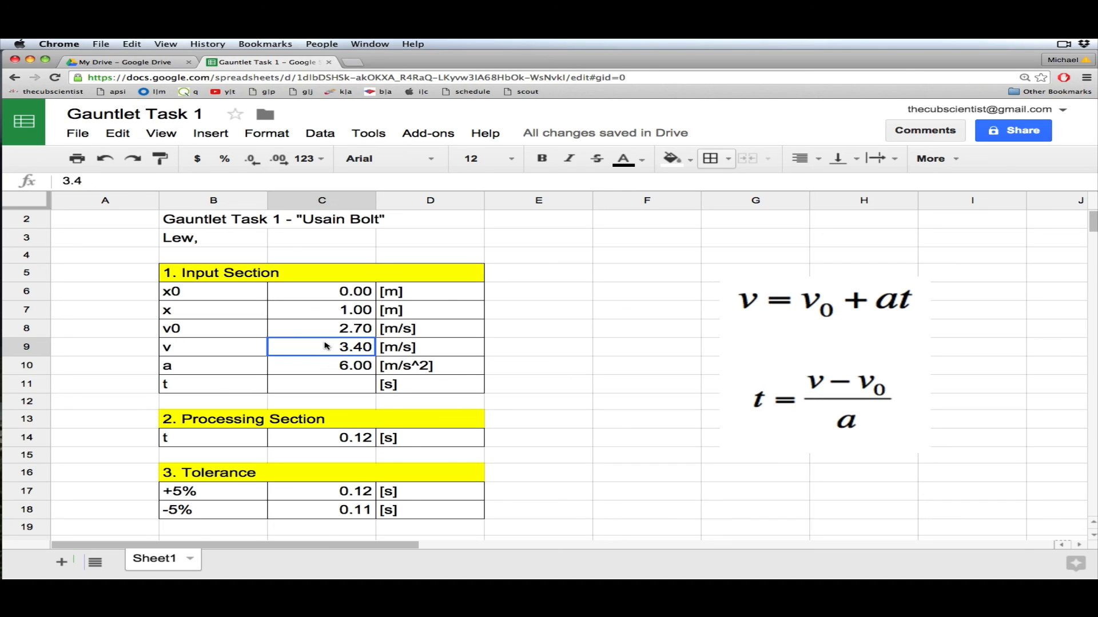
key("Up")
key("Down")
key("Up")
key("Down")
key("Up")
key("Down")
Set the acceleration a in cell C10 of the input section to 5.5.
key("Down")
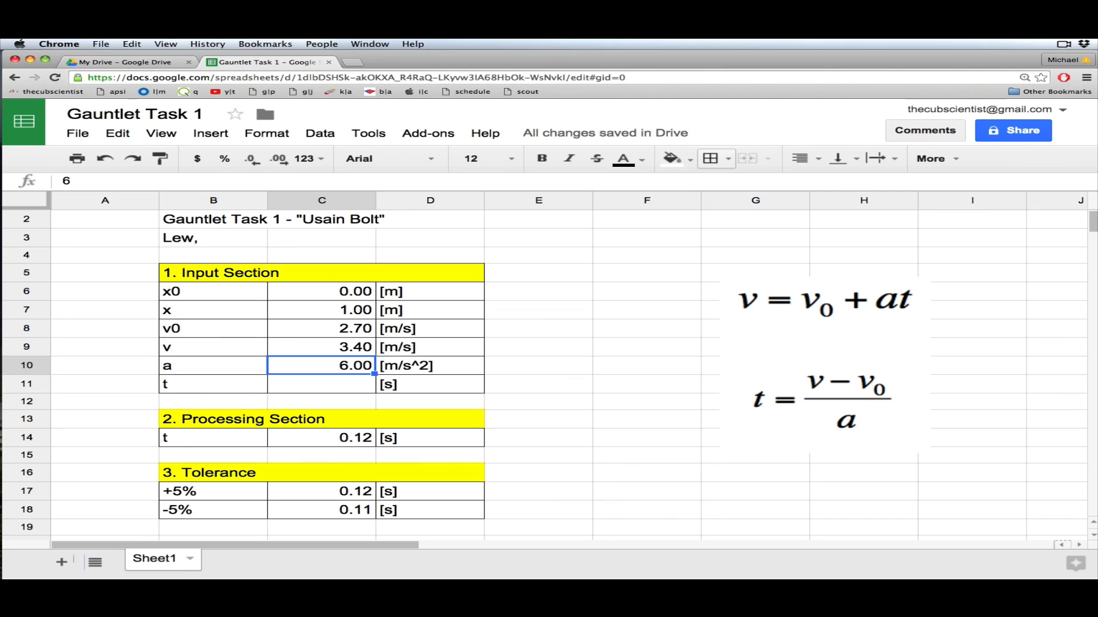
type("5.5")
key("Return")
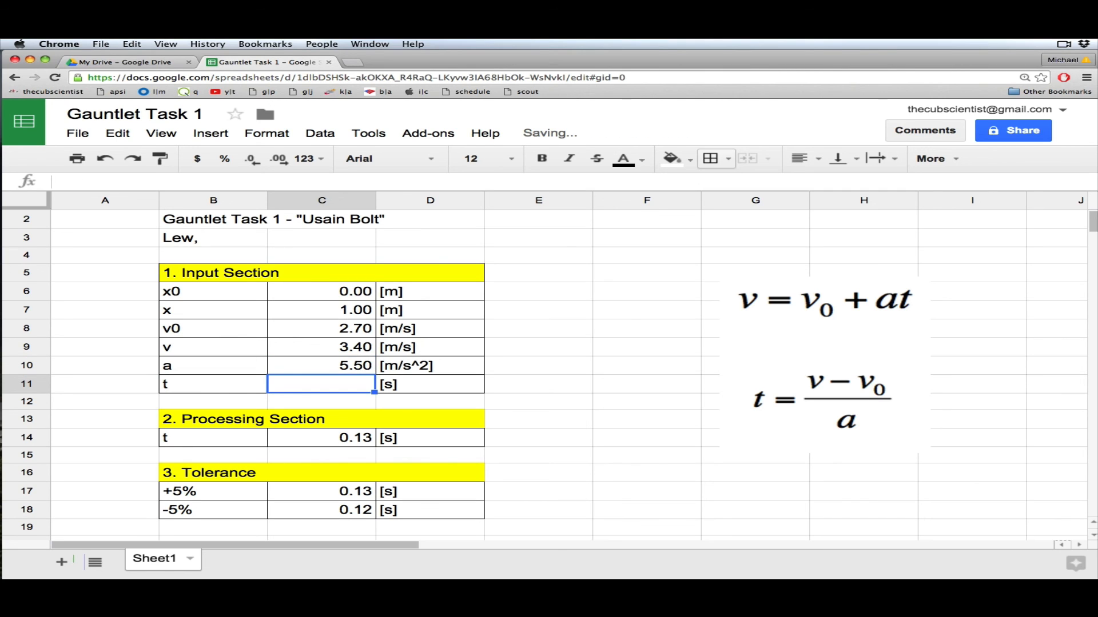